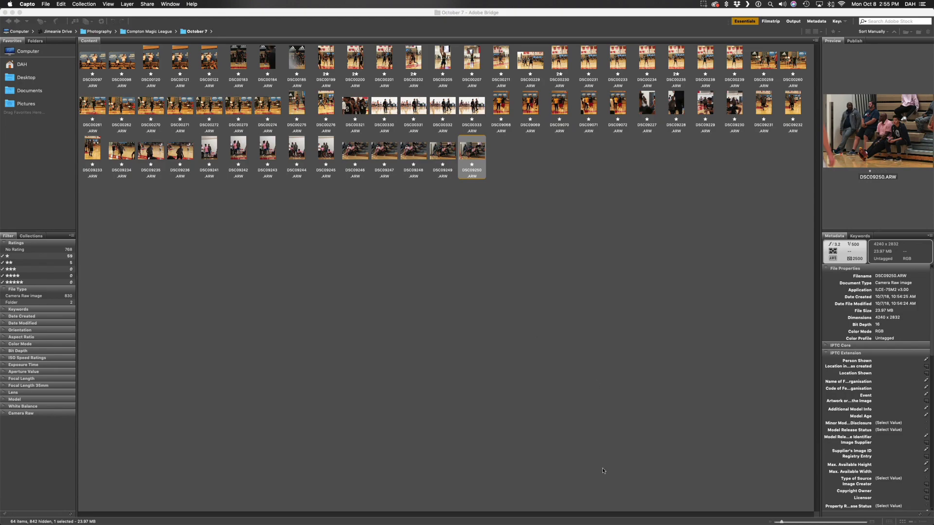
# Step: Switch to Lightroom Classic to look at the edited basketball photo in Develop, and return to Adobe Bridge
pyautogui.moveTo(627, 522)
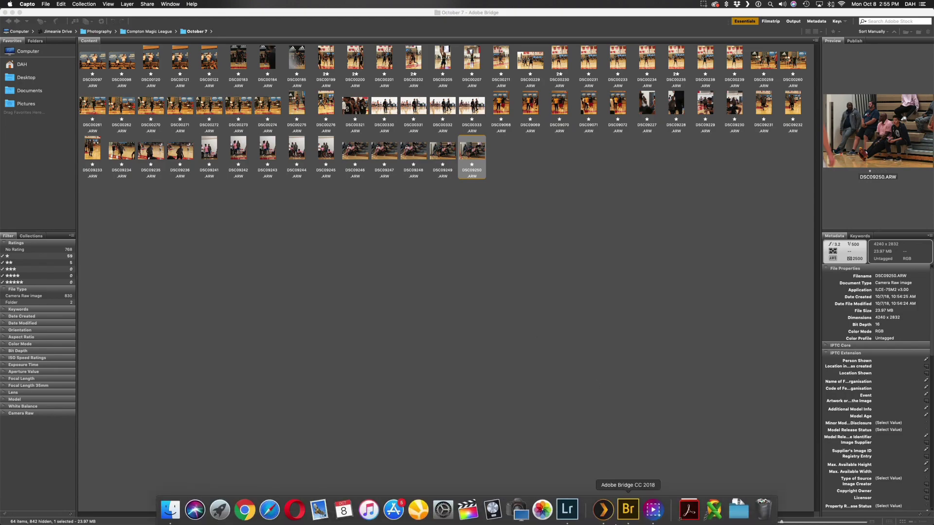
pyautogui.click(567, 510)
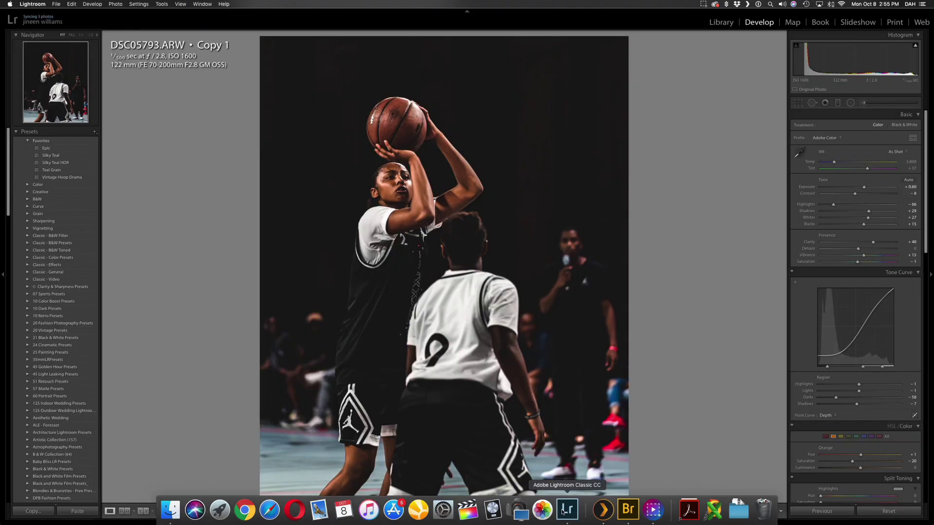
pyautogui.moveTo(468, 522)
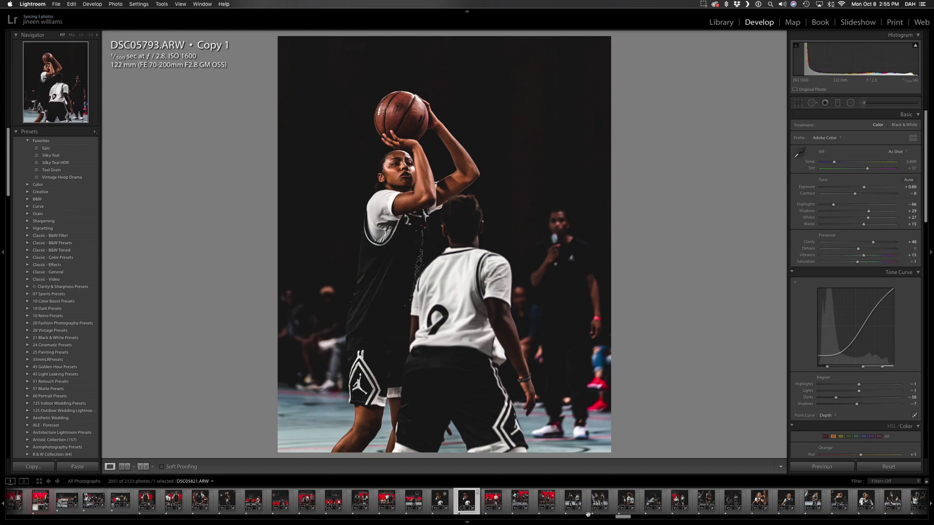
pyautogui.moveTo(589, 517)
pyautogui.click(628, 511)
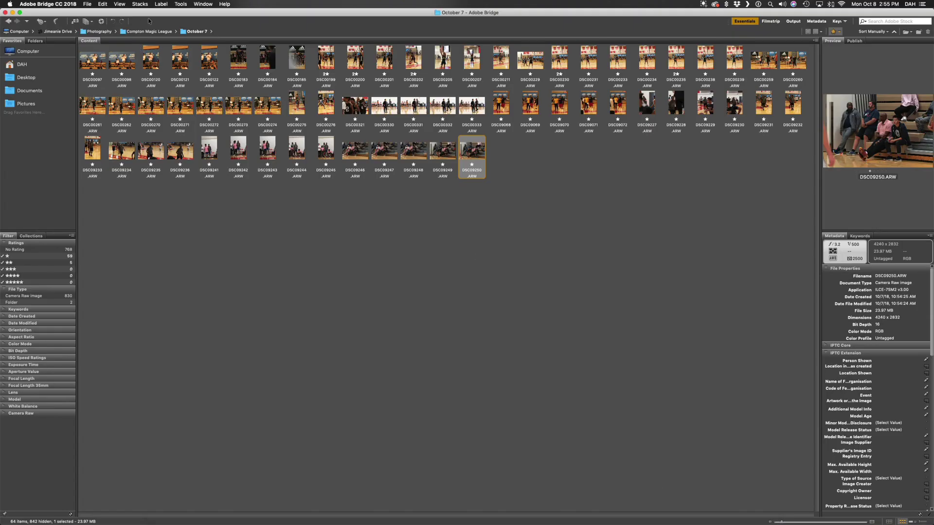
# Step: Go up from the October 7 folder through Photography and the external drive to the Computer level
pyautogui.click(99, 32)
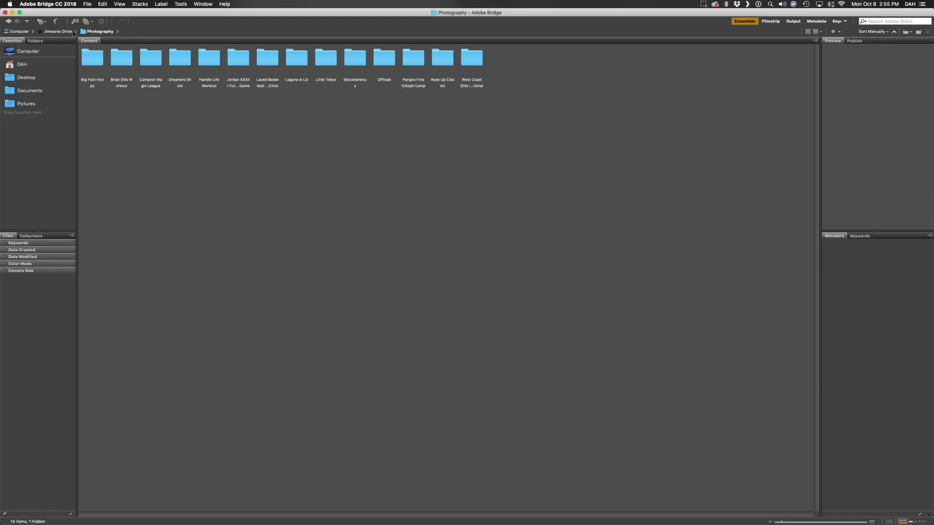
pyautogui.click(67, 32)
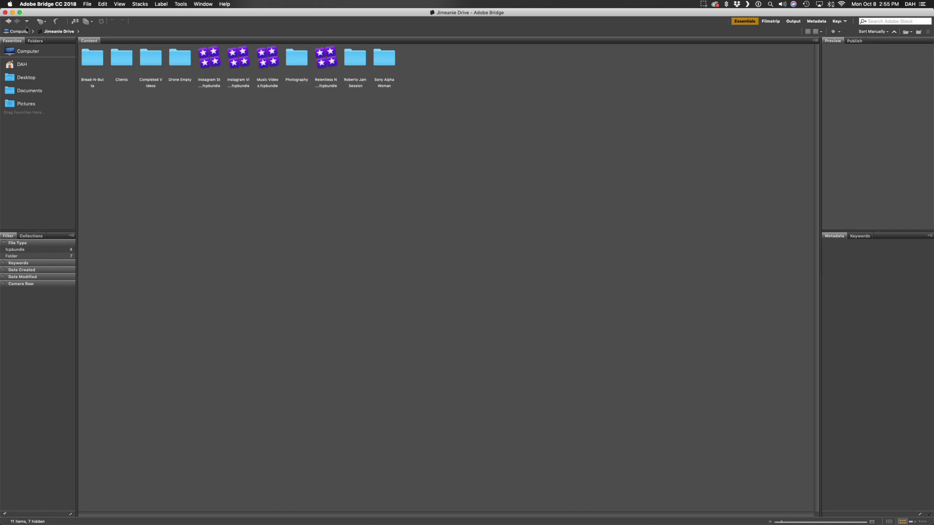
pyautogui.click(17, 32)
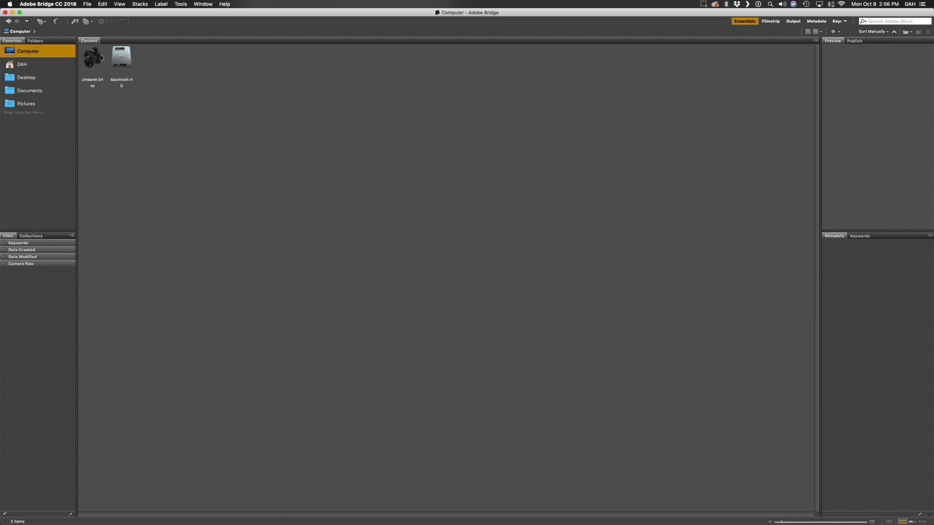
# Step: Open the Dreamers Shoot folder inside the Photography folder on the external drive
pyautogui.doubleClick(97, 59)
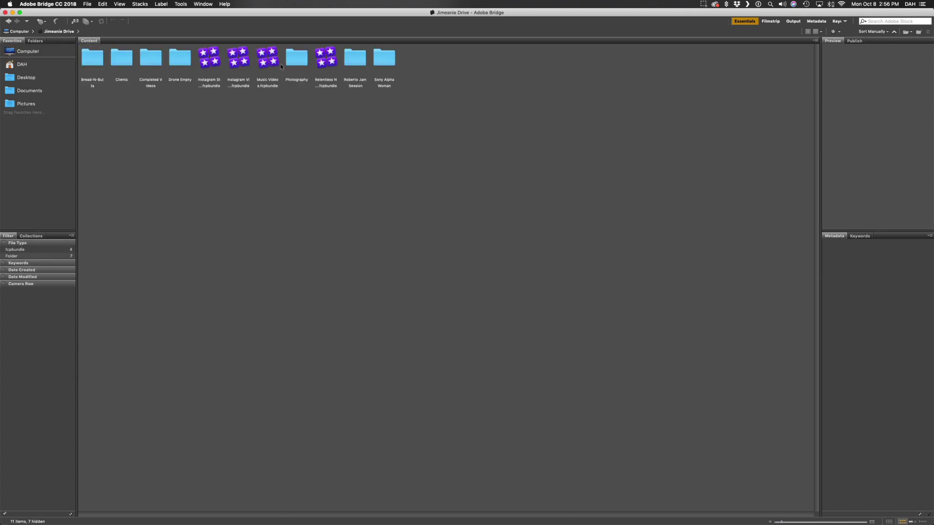
pyautogui.doubleClick(289, 61)
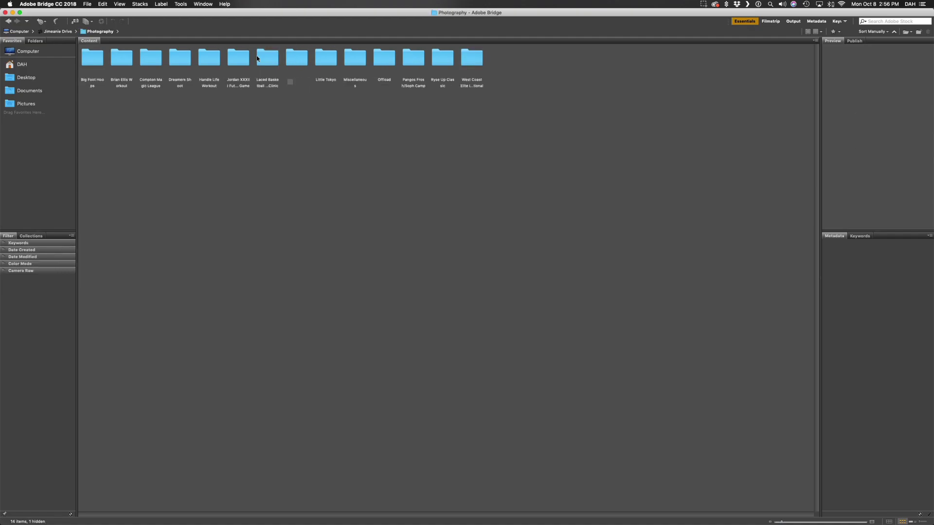
pyautogui.doubleClick(181, 58)
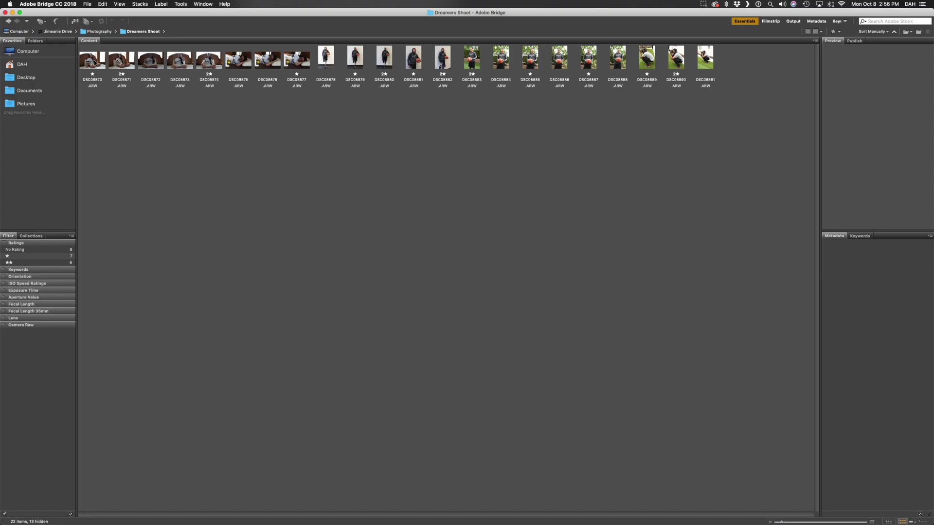
pyautogui.click(94, 61)
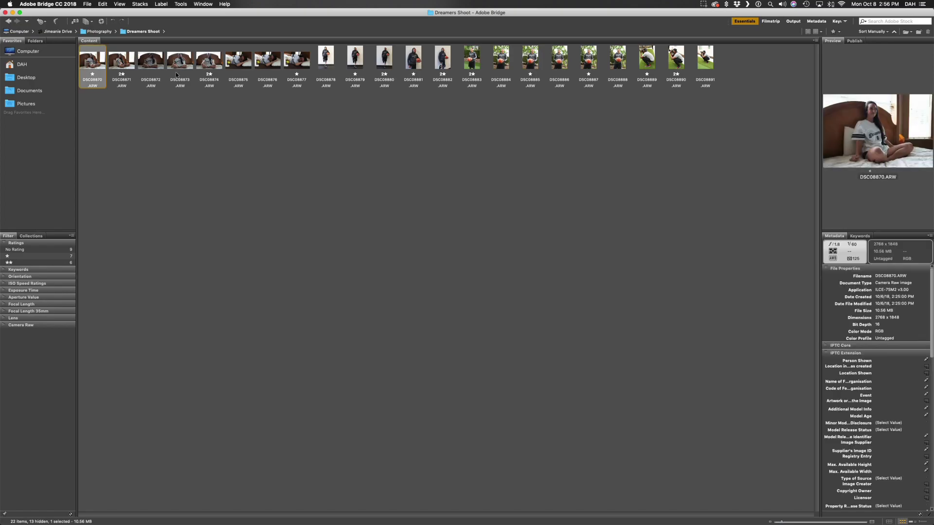
pyautogui.press('super+a')
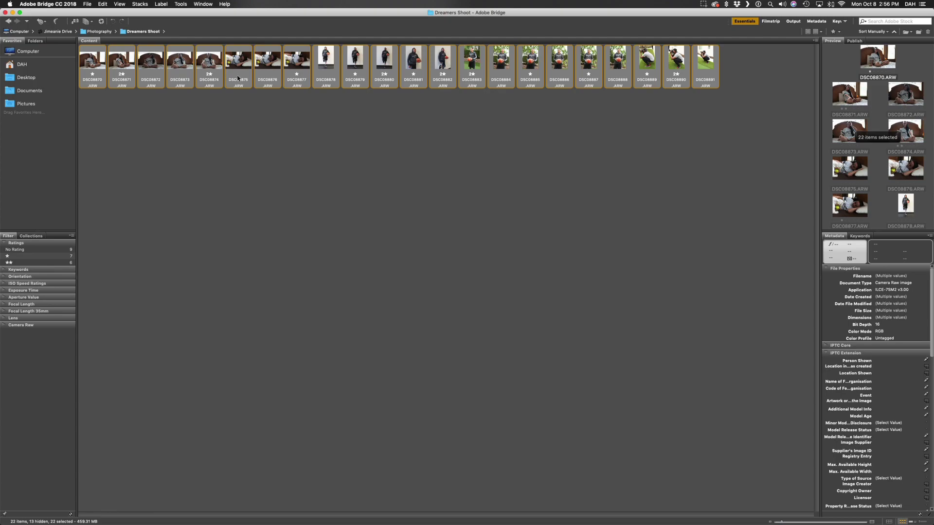
pyautogui.rightClick(360, 62)
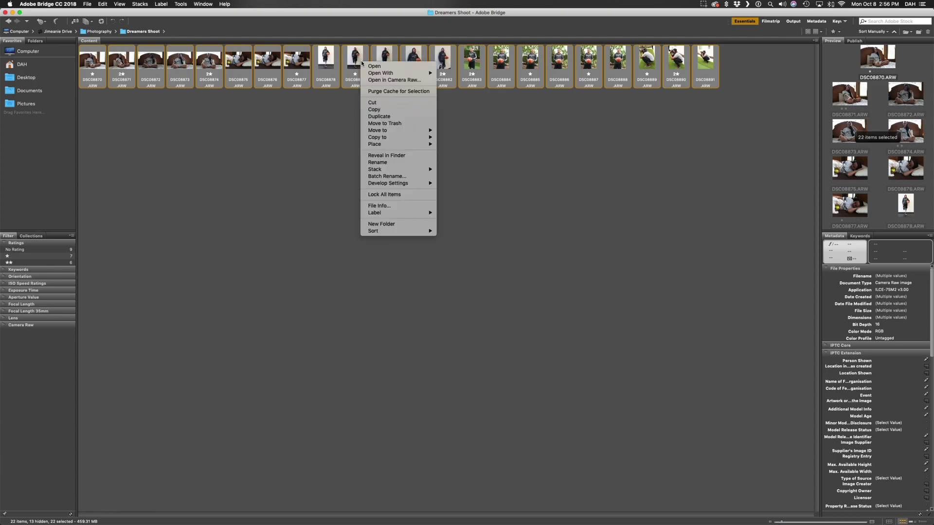
pyautogui.moveTo(419, 130)
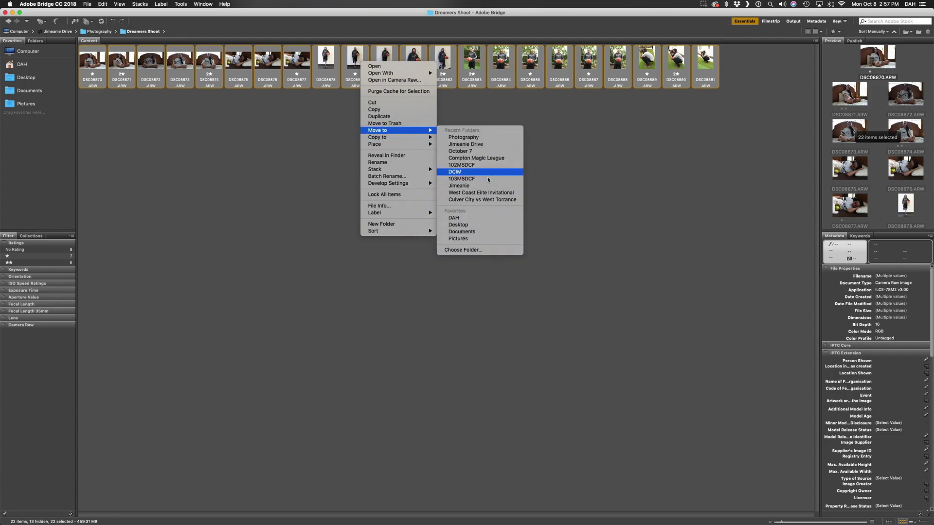
pyautogui.click(477, 250)
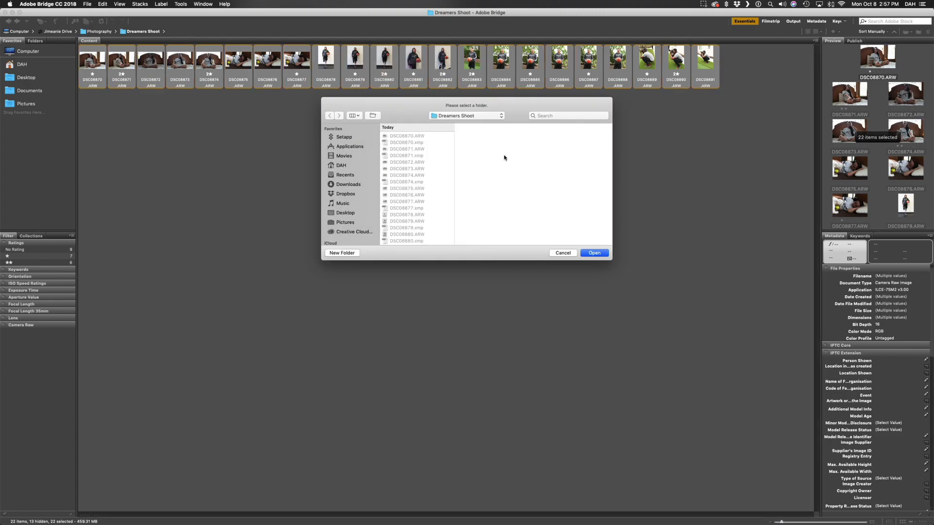
pyautogui.click(457, 115)
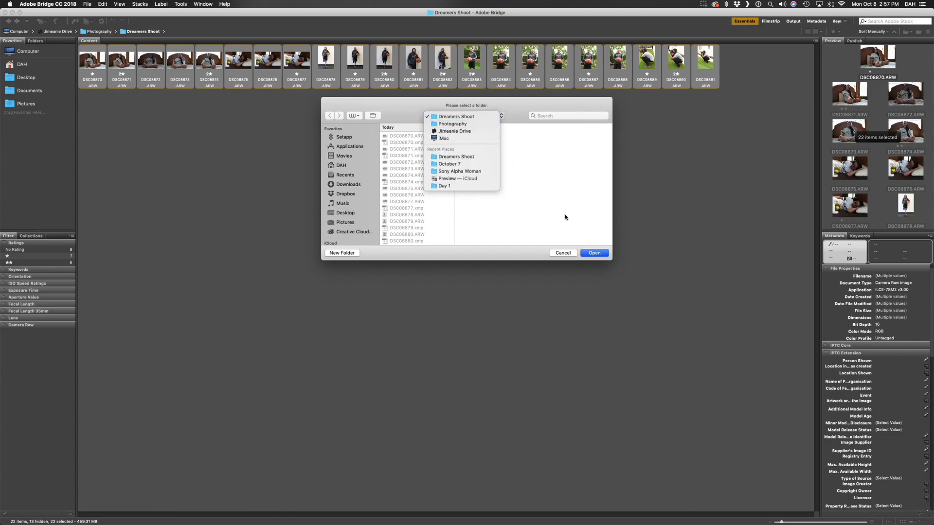
pyautogui.click(566, 254)
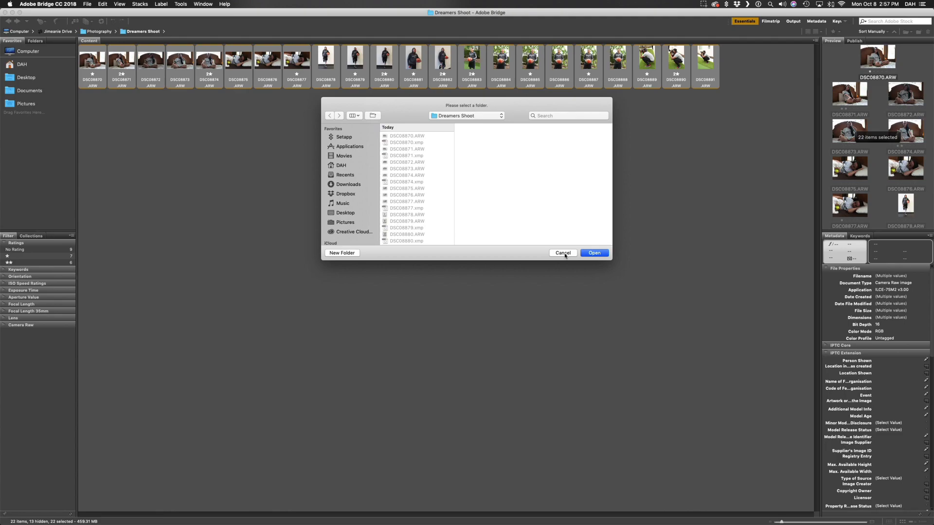
pyautogui.click(565, 253)
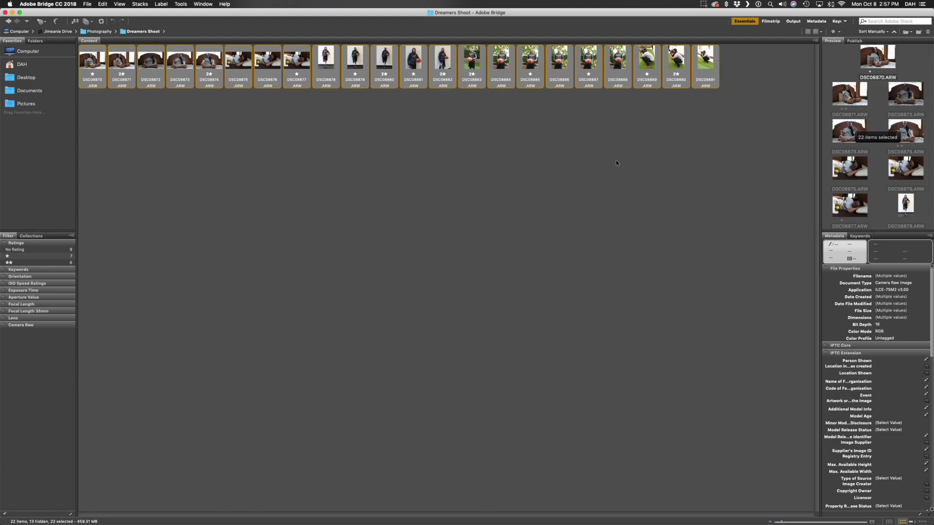
pyautogui.click(639, 123)
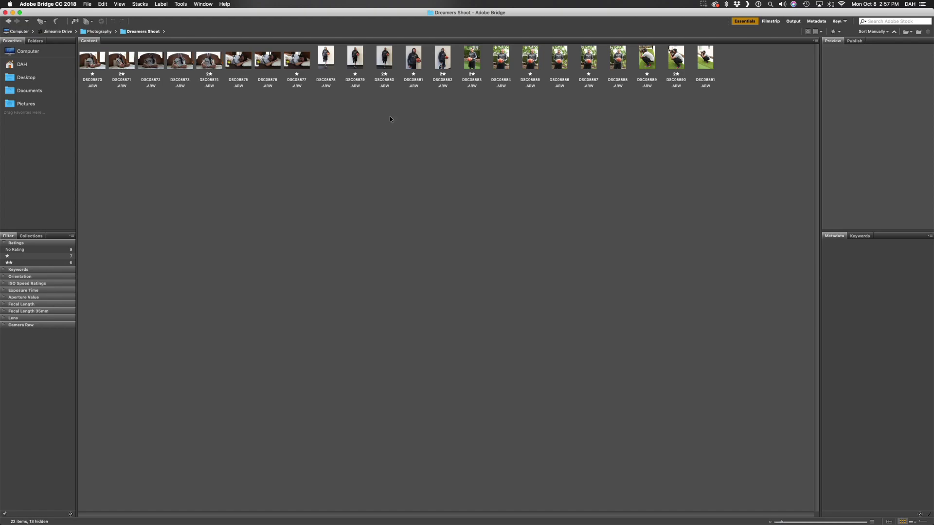
# Step: Review the Dreamers Shoot photos in full-screen preview, starting from DSC08870.ARW and stopping at DSC08881.ARW
pyautogui.click(92, 75)
pyautogui.click(90, 61)
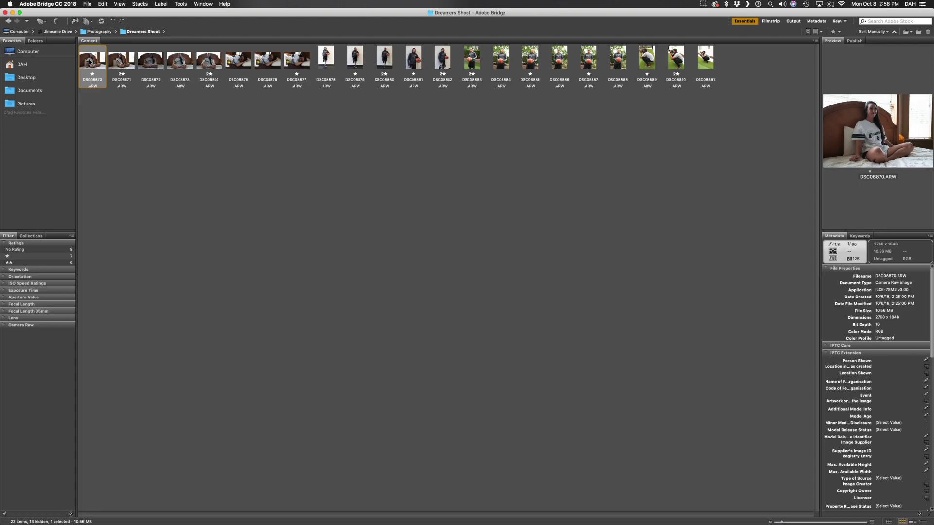
pyautogui.press('space')
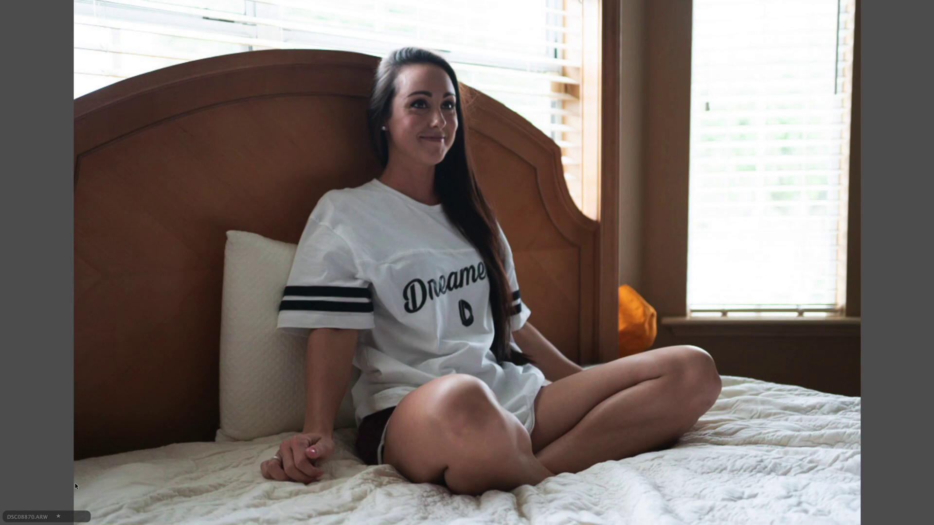
pyautogui.press('Right')
pyautogui.press('Right')
pyautogui.press('Right')
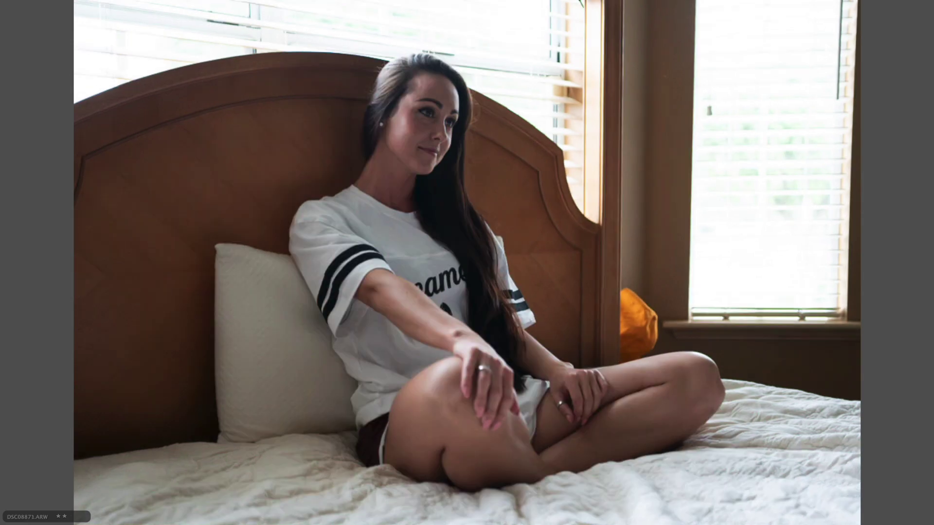
pyautogui.press('Right')
pyautogui.press('Right')
pyautogui.press('Right')
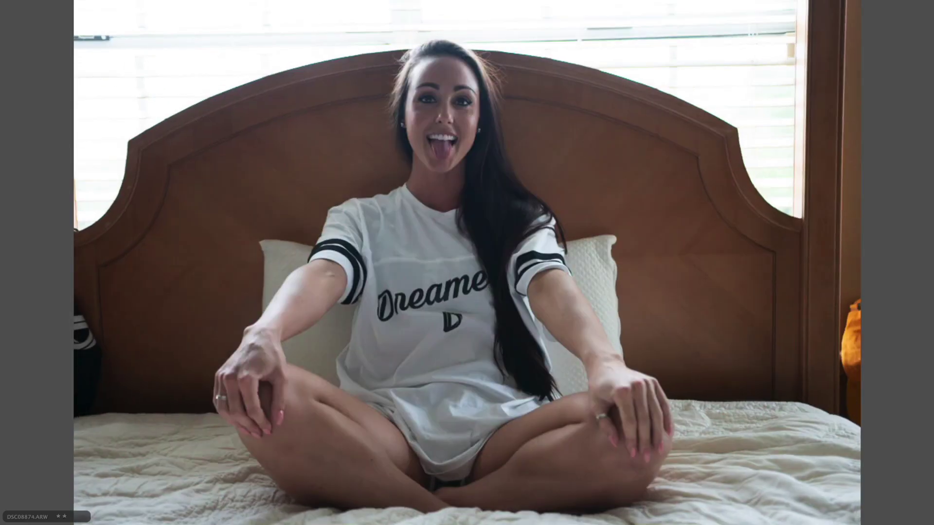
pyautogui.press('Right')
pyautogui.press('Right')
pyautogui.press('Right')
pyautogui.press('Right')
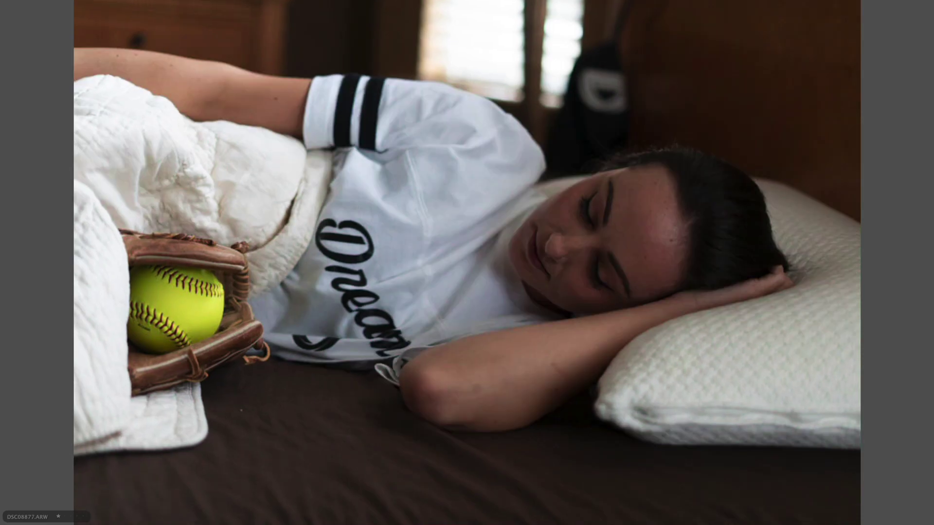
pyautogui.press('Right')
pyautogui.press('Right')
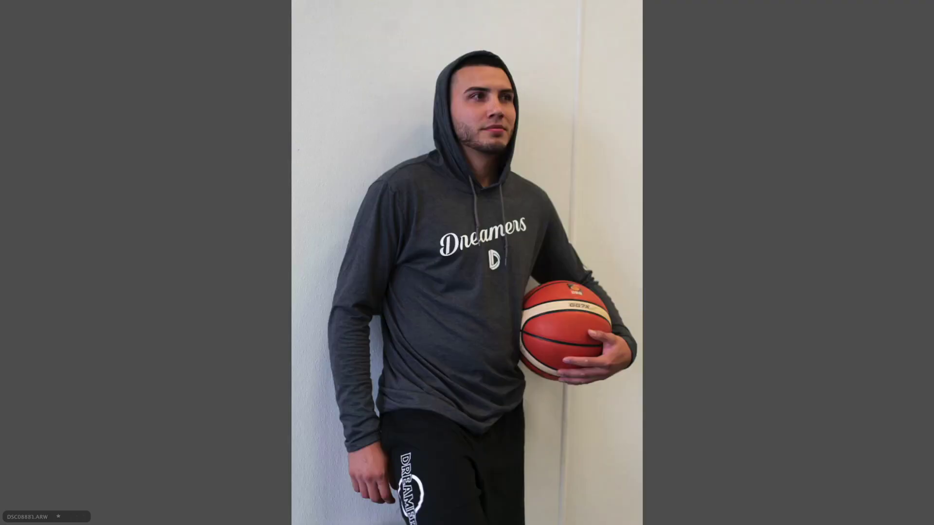
pyautogui.press('Escape')
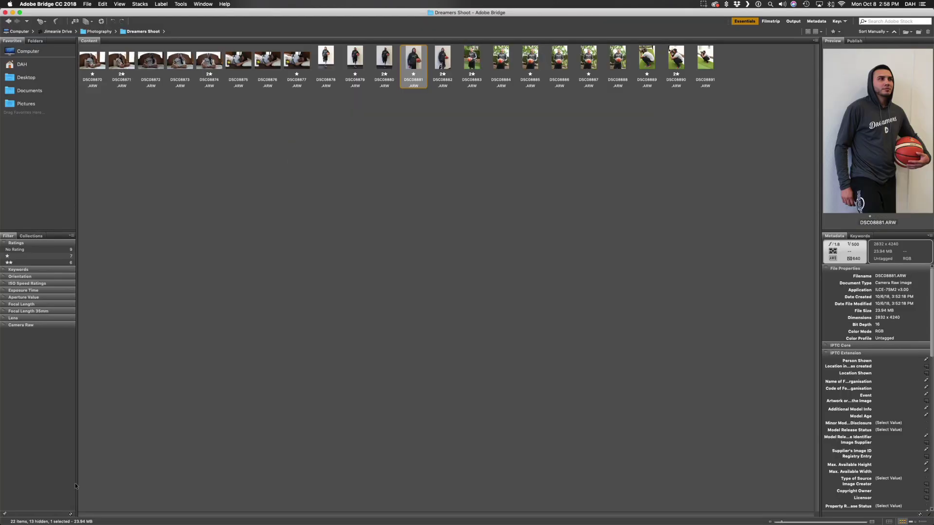
# Step: Preview DSC08874.ARW full screen, give it a three-star rating, and return to the thumbnails
pyautogui.press('Left')
pyautogui.press('Left')
pyautogui.press('Left')
pyautogui.press('Left')
pyautogui.press('Left')
pyautogui.press('Left')
pyautogui.press('Left')
pyautogui.press('Left')
pyautogui.press('Left')
pyautogui.press('Left')
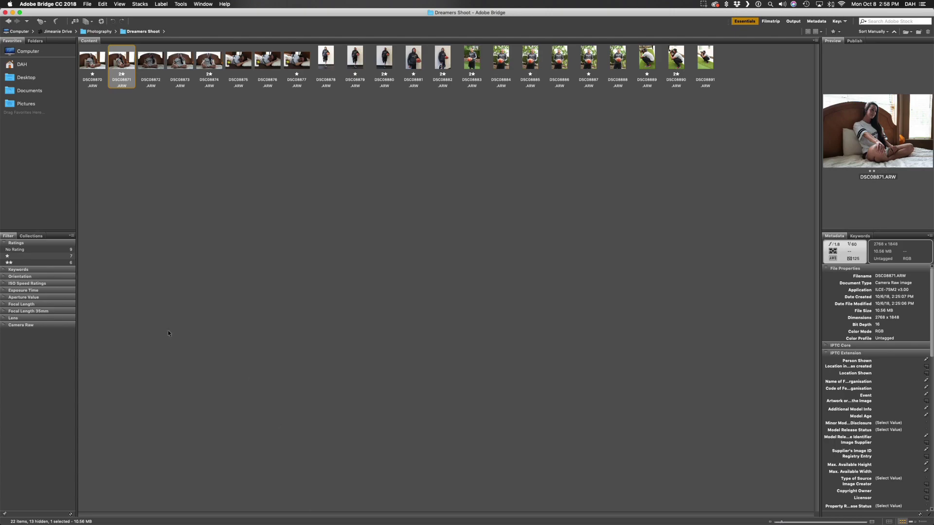
pyautogui.click(207, 63)
pyautogui.press('space')
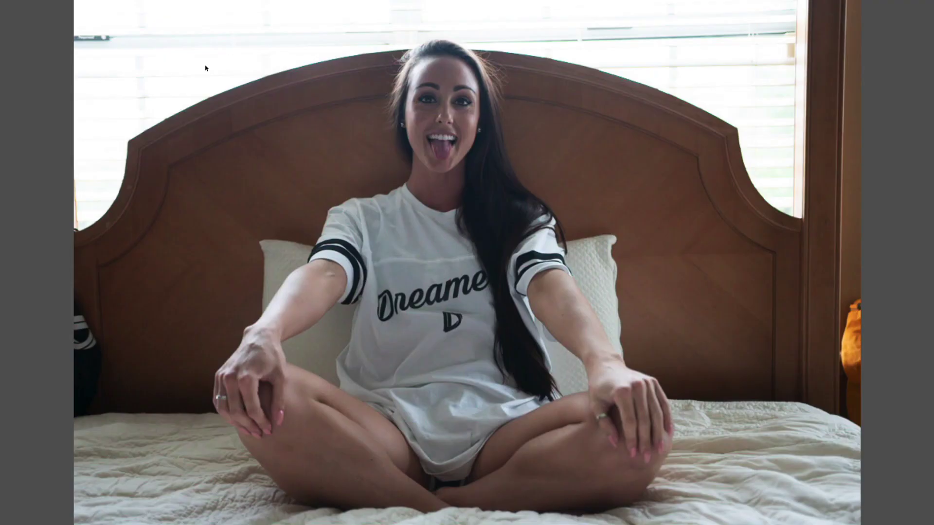
pyautogui.press('space')
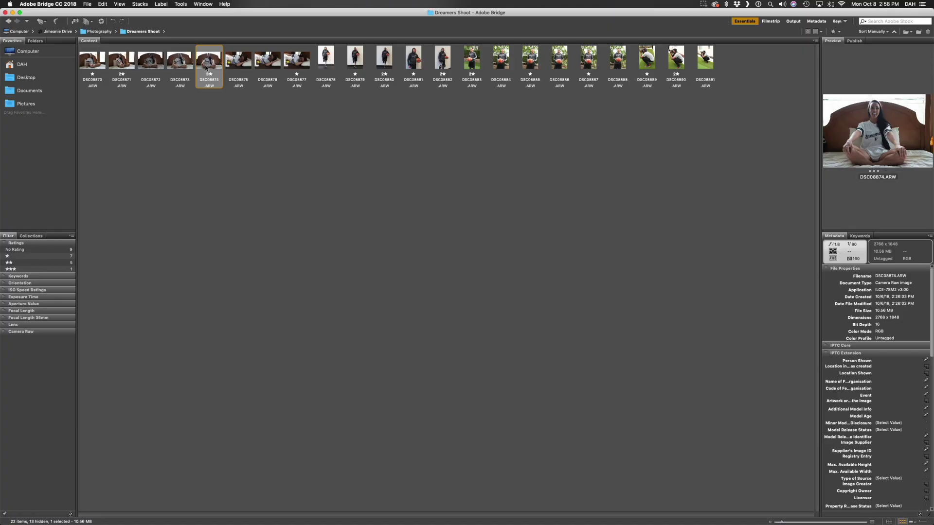
pyautogui.press('Left')
pyautogui.press('Left')
pyautogui.press('Left')
pyautogui.press('Left')
pyautogui.press('Right')
pyautogui.press('Right')
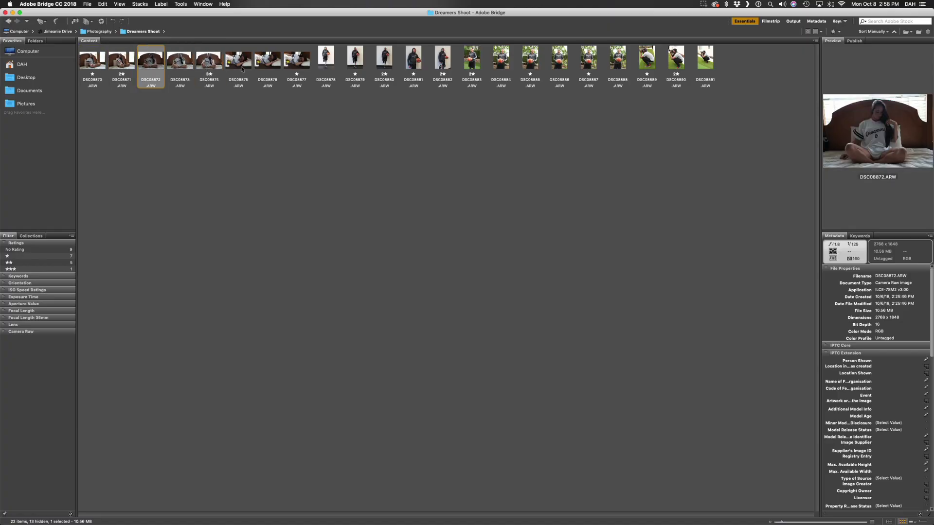
# Step: Filter the Dreamers Shoot folder to show only photos rated 1 or more stars
pyautogui.click(839, 33)
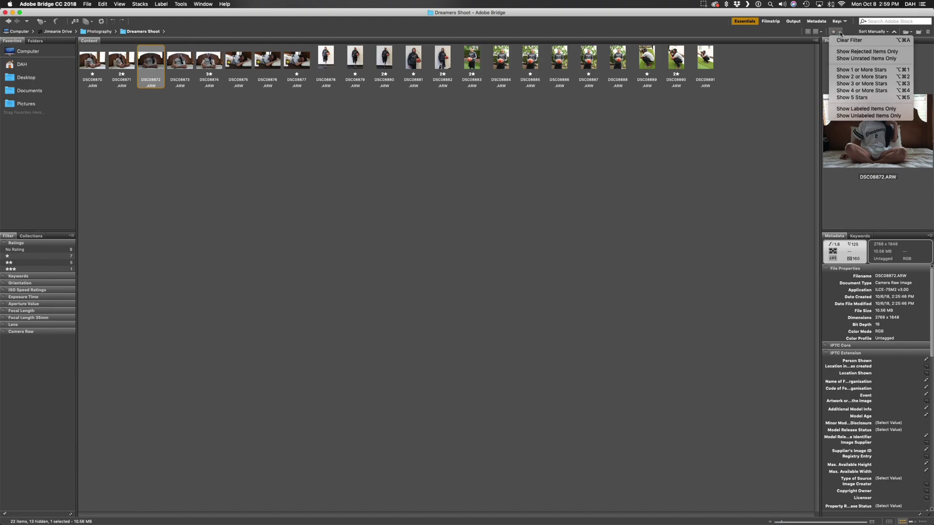
pyautogui.click(867, 71)
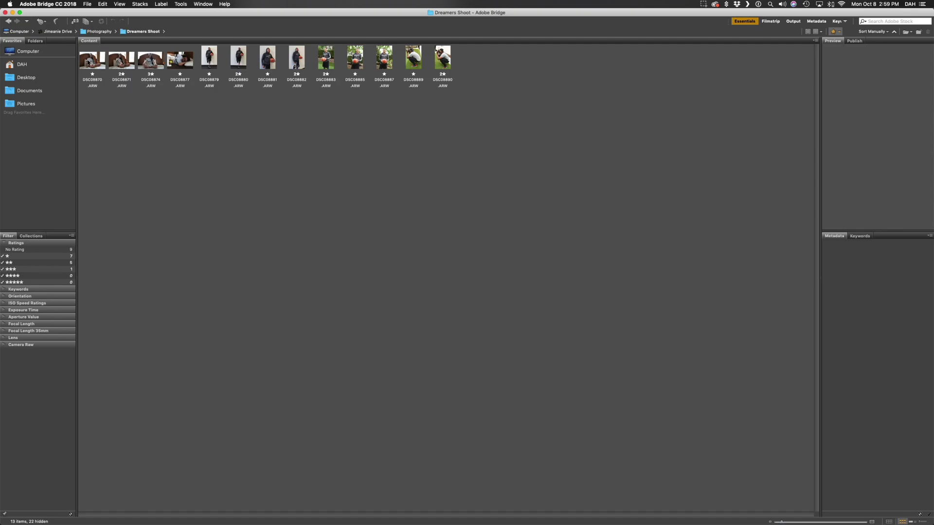
# Step: Review the star-rated photos in full-screen preview from DSC08870.ARW and stop at DSC08883.ARW
pyautogui.click(89, 62)
pyautogui.press('space')
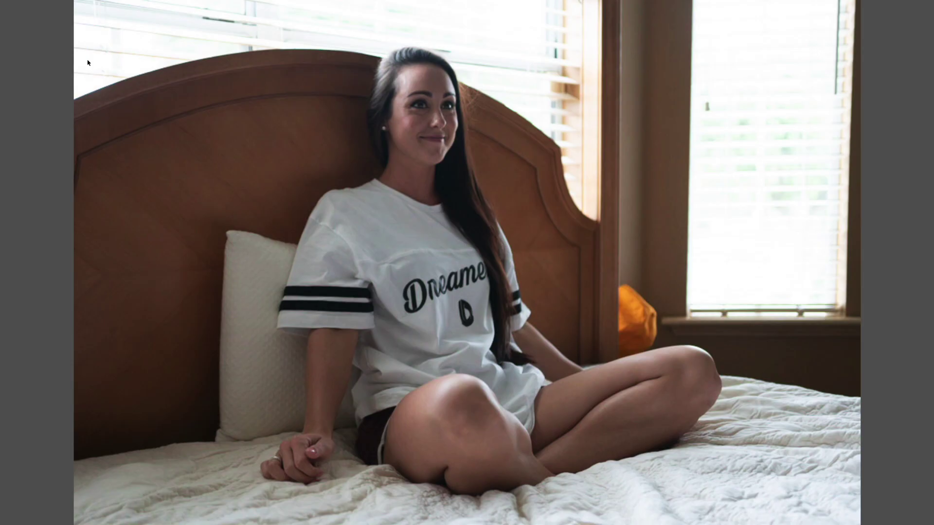
pyautogui.press('Right')
pyautogui.press('Right')
pyautogui.press('Right')
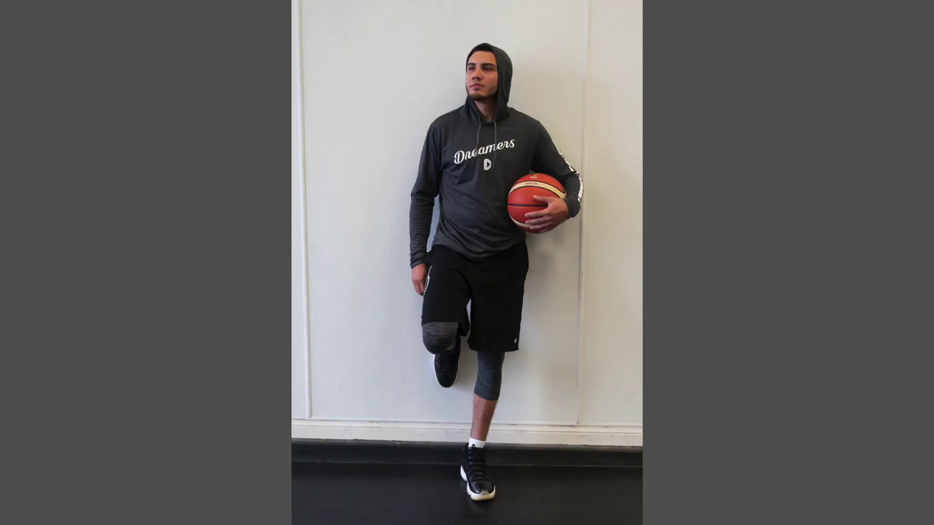
pyautogui.press('Right')
pyautogui.press('Right')
pyautogui.press('Right')
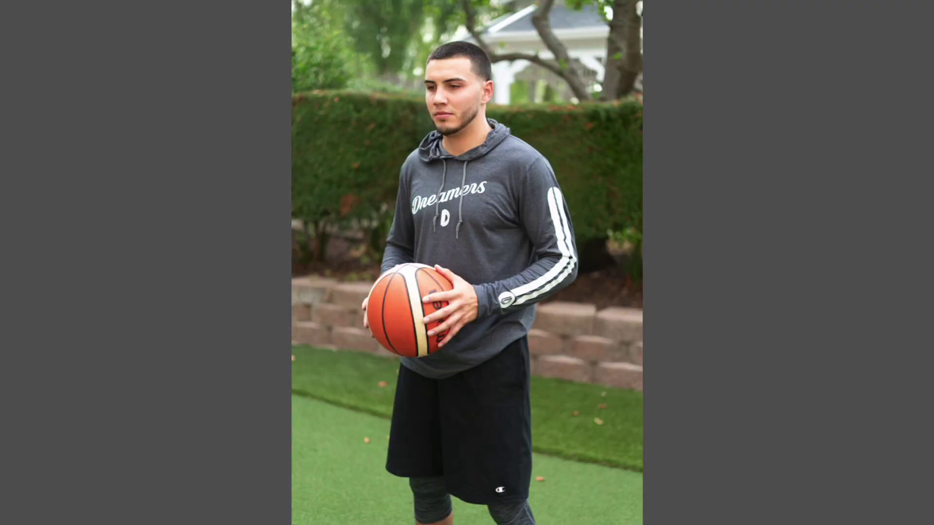
pyautogui.press('space')
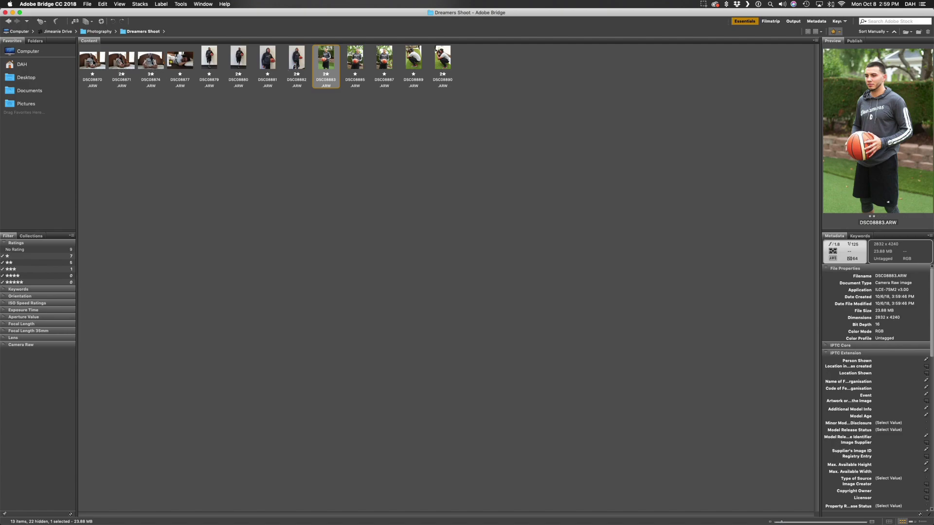
# Step: Go through the rated photos in full-screen preview again from DSC08870.ARW, returning to the thumbnails at DSC08880.ARW
pyautogui.click(91, 61)
pyautogui.press('space')
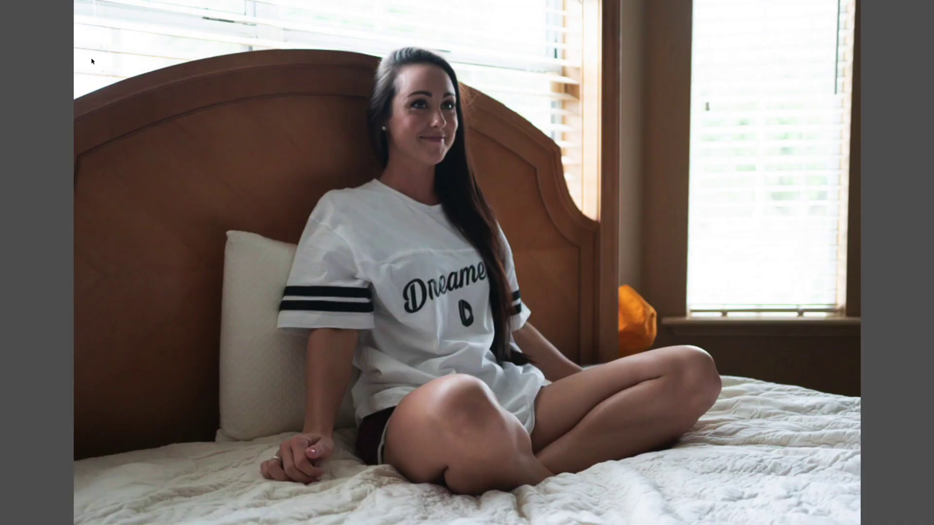
pyautogui.press('Right')
pyautogui.press('Right')
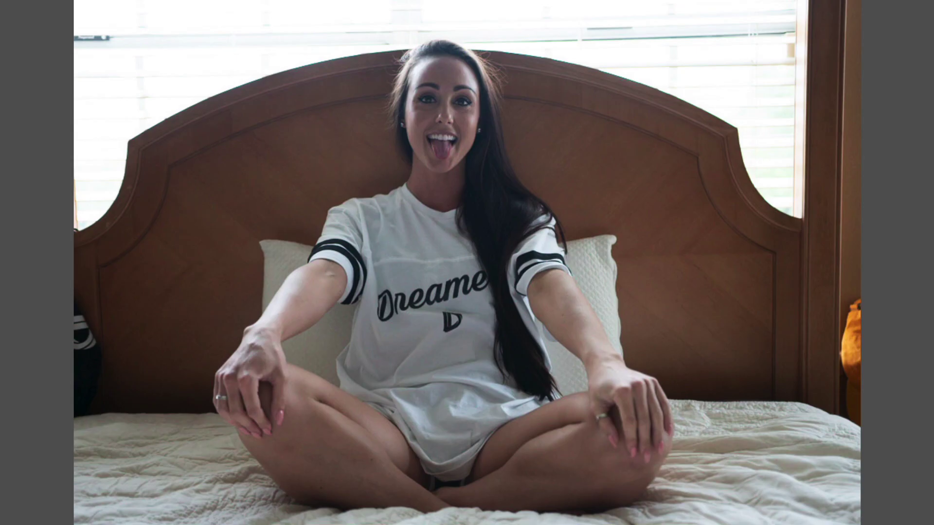
pyautogui.press('Right')
pyautogui.press('Right')
pyautogui.press('space')
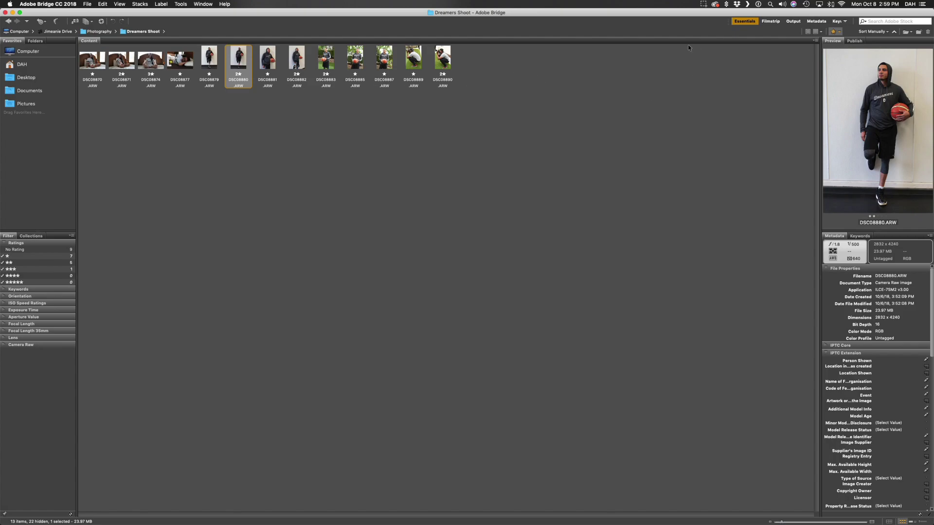
# Step: Filter the folder to photos rated 3 or more stars and preview DSC08874.ARW full screen
pyautogui.click(836, 33)
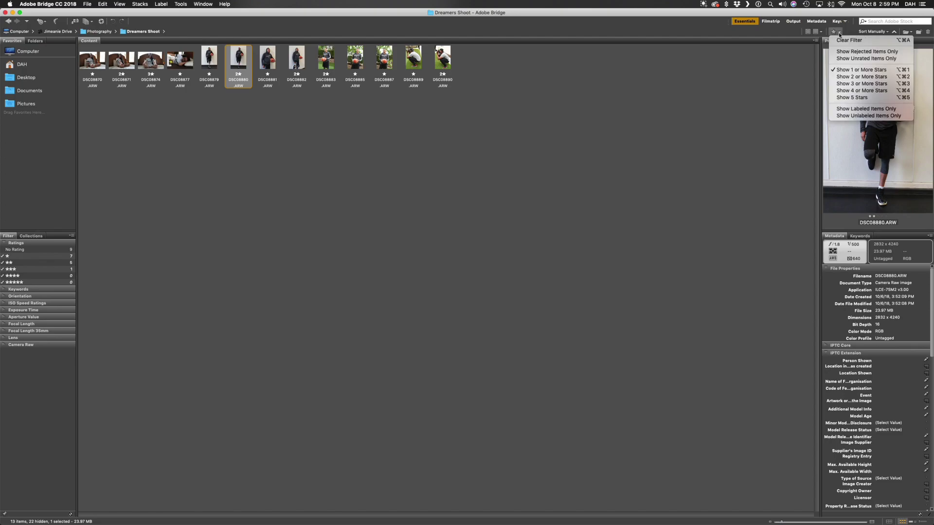
pyautogui.click(847, 85)
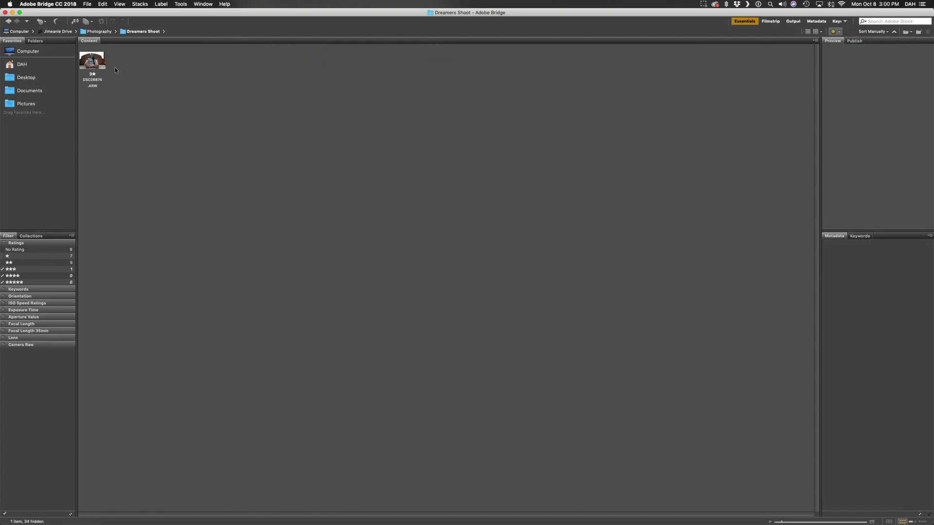
pyautogui.click(94, 65)
pyautogui.press('space')
pyautogui.press('space')
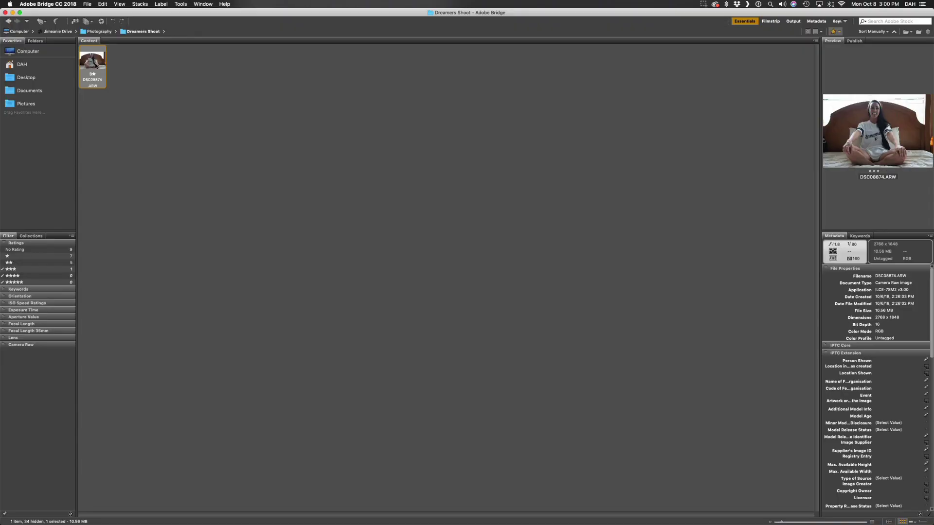
# Step: Filter to photos rated 2 or more stars, and give DSC08883.ARW a three-star rating in full-screen preview
pyautogui.click(834, 32)
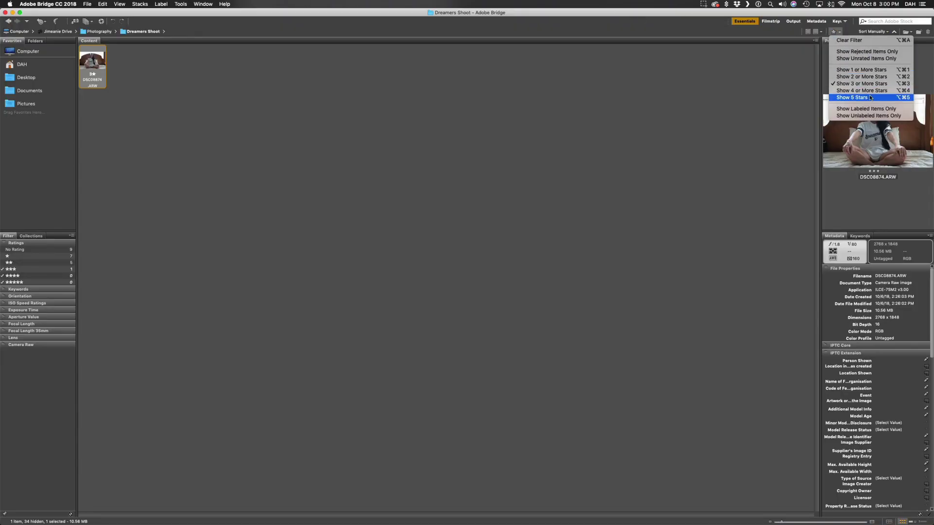
pyautogui.click(856, 77)
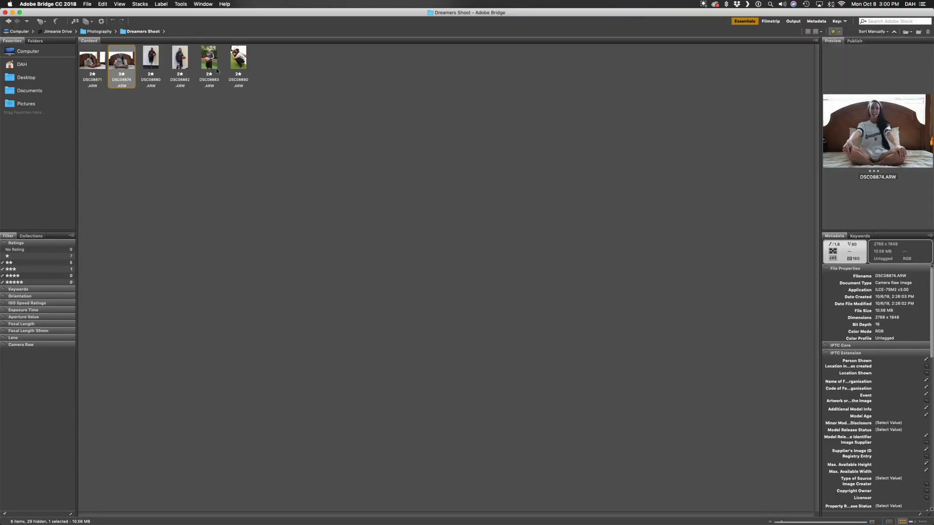
pyautogui.click(180, 59)
pyautogui.press('space')
pyautogui.press('Right')
pyautogui.press('Right')
pyautogui.press('Right')
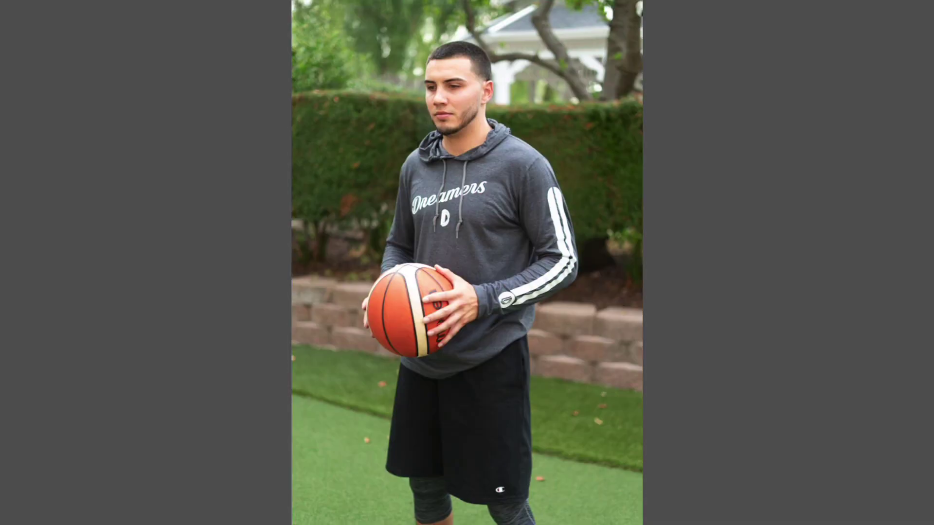
pyautogui.press('space')
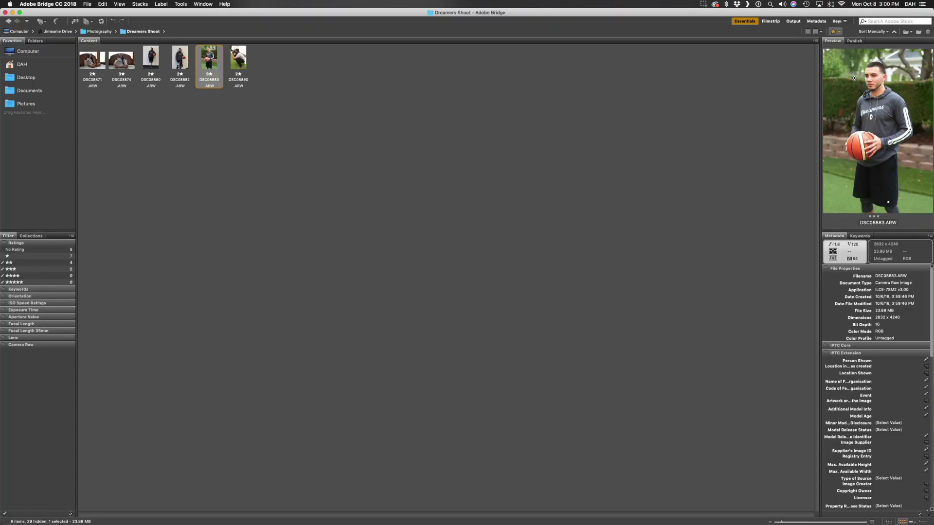
# Step: Filter to photos rated 3 or more stars and send DSC08874.ARW and DSC08883.ARW to Lightroom for import
pyautogui.click(836, 31)
pyautogui.click(856, 86)
pyautogui.moveTo(293, 68); pyautogui.dragTo(70, 115)
pyautogui.moveTo(121, 63); pyautogui.dragTo(564, 514)
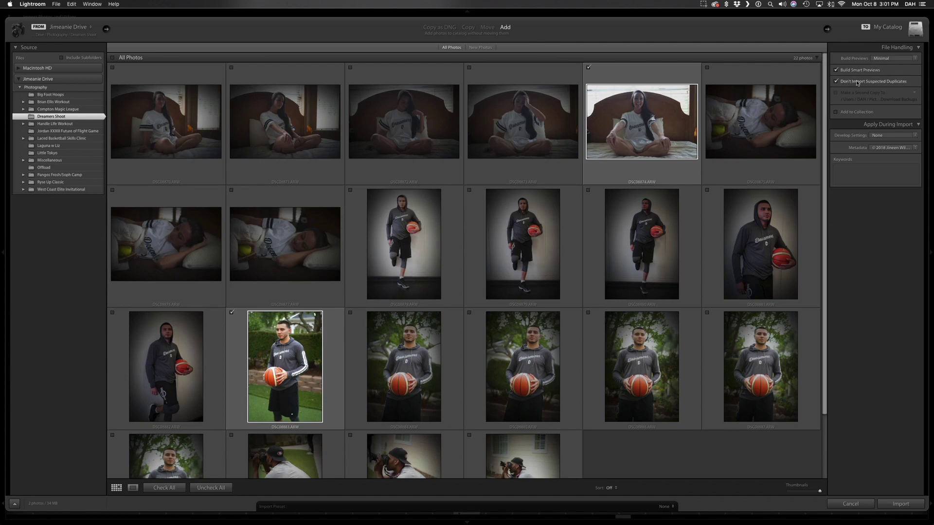
# Step: Look through the develop presets that can be applied during import, keeping the setting at None
pyautogui.click(890, 137)
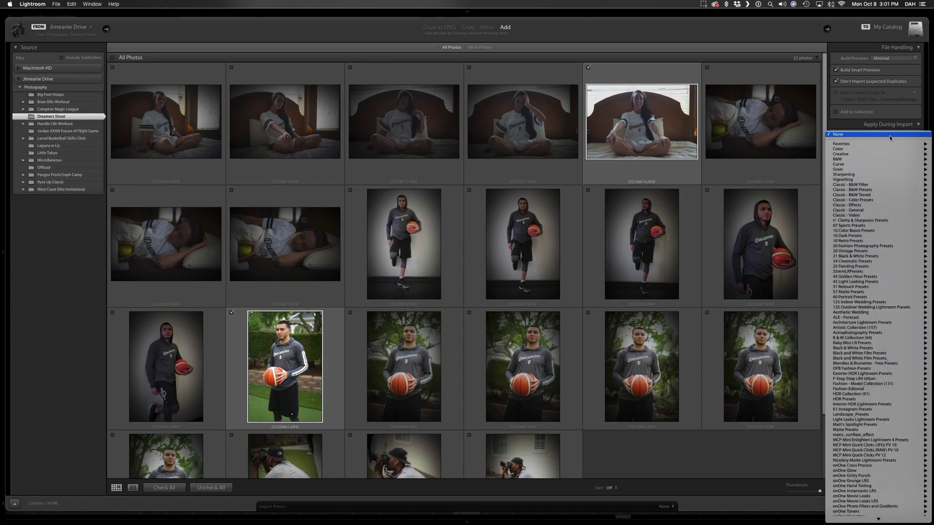
pyautogui.scroll(-4, 895, 403)
pyautogui.moveTo(897, 365)
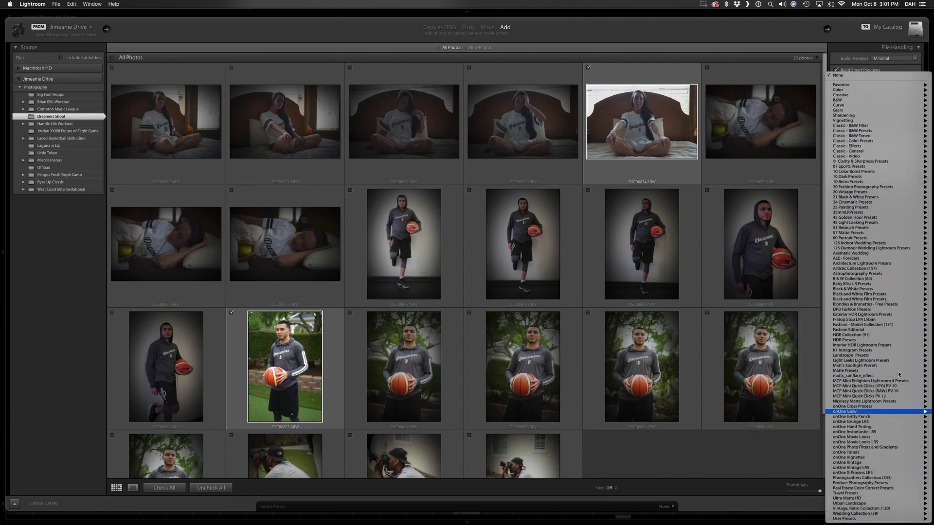
pyautogui.moveTo(894, 131)
pyautogui.moveTo(894, 85)
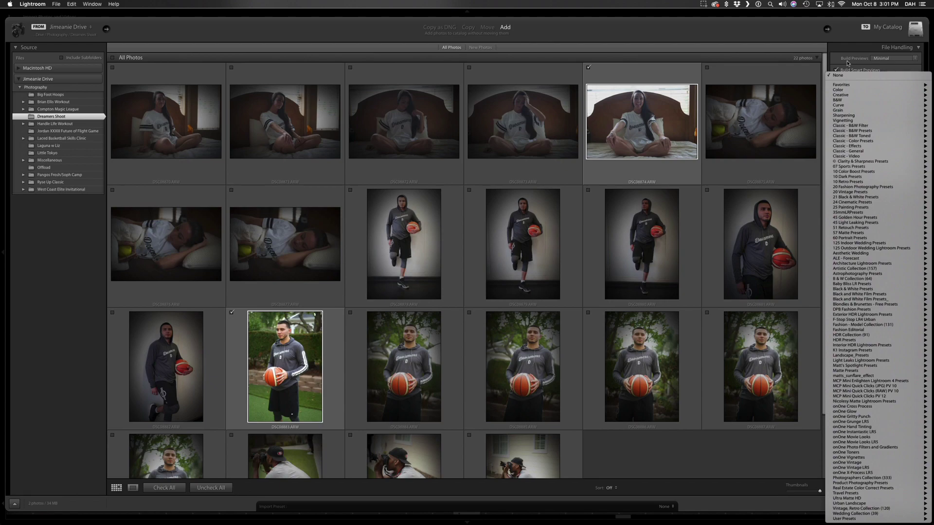
pyautogui.click(847, 63)
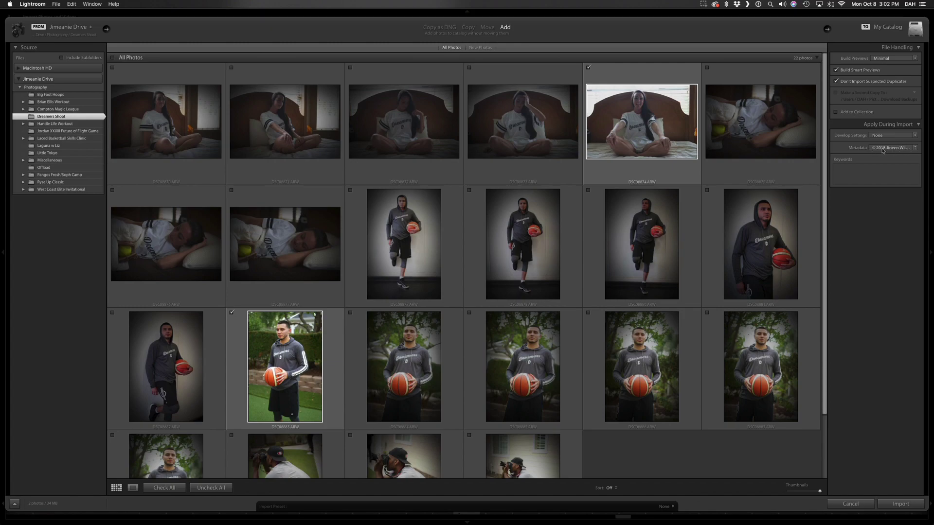
# Step: Keep the 2018 copyright preset as the import metadata and import the two checked photos into the catalog
pyautogui.click(899, 148)
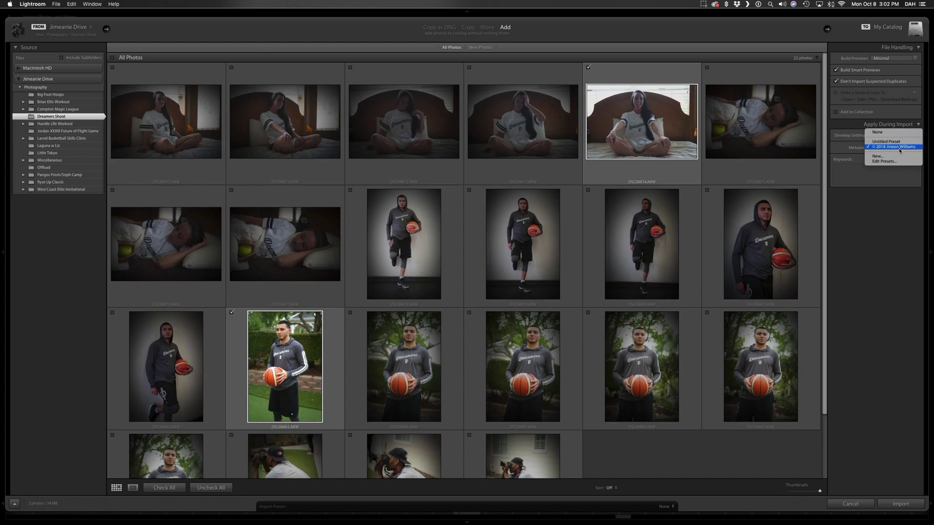
pyautogui.click(899, 148)
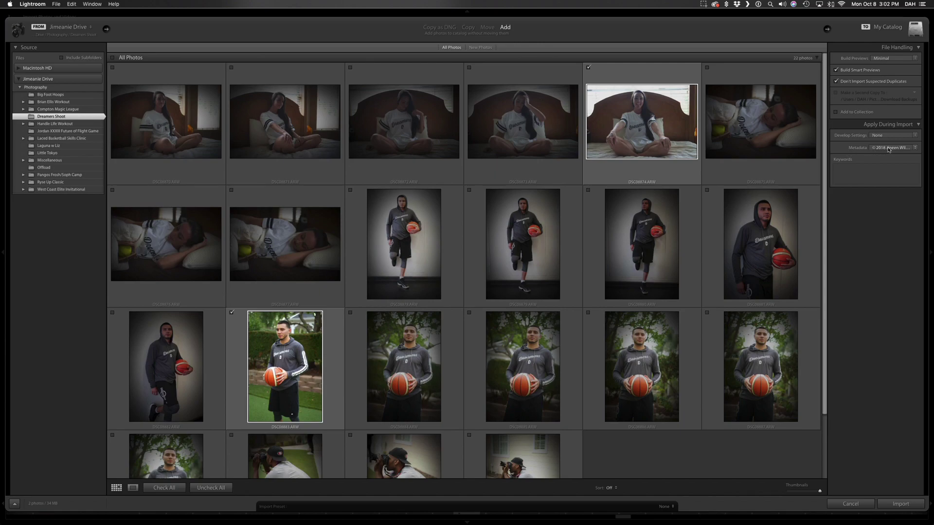
pyautogui.click(870, 149)
pyautogui.click(888, 147)
pyautogui.click(900, 505)
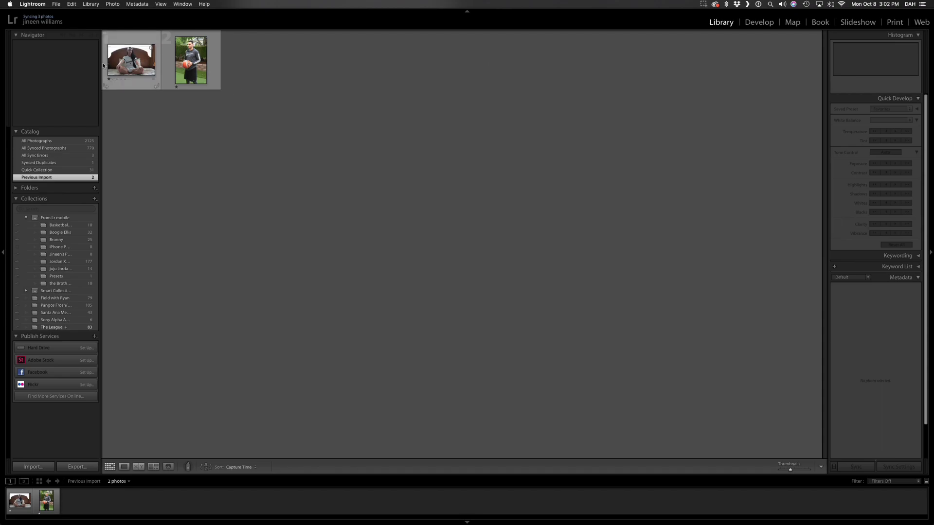
# Step: View the imported photos DSC08874.ARW and DSC08883.ARW enlarged, switching between them and ending on DSC08883.ARW
pyautogui.doubleClick(137, 59)
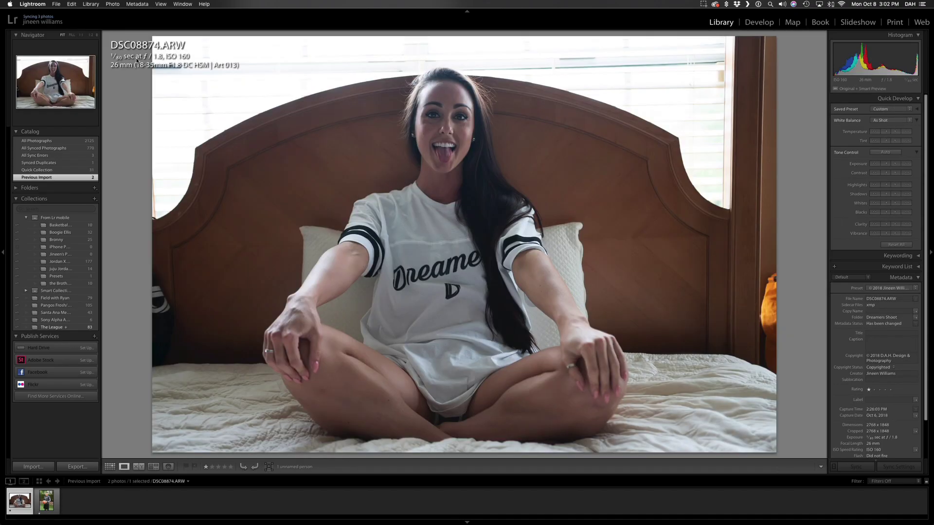
pyautogui.press('Right')
pyautogui.press('Left')
pyautogui.press('Right')
pyautogui.press('Left')
pyautogui.press('Right')
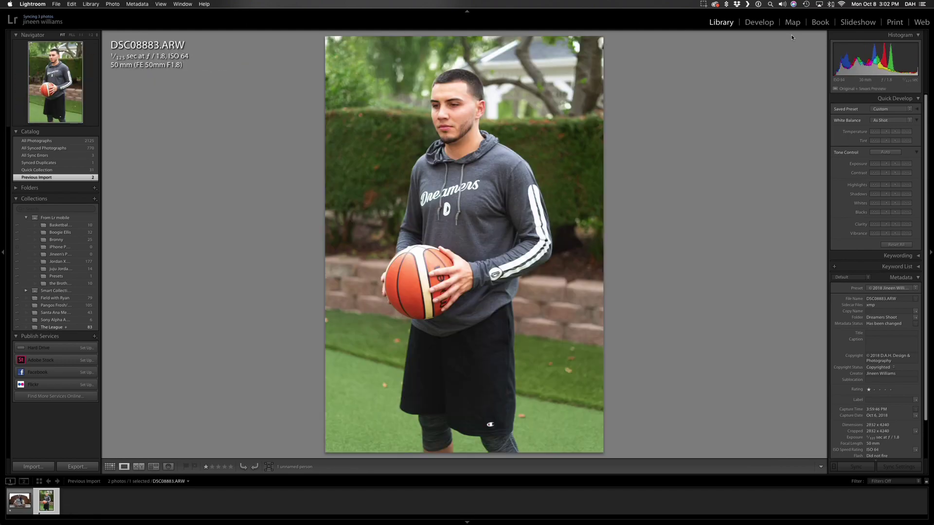
# Step: Preview the Favorites presets Teal Grain, Vintage Hoop Drama, Silky Teal and Epic on DSC08883.ARW in the Develop module, leaving the photo unedited
pyautogui.click(765, 25)
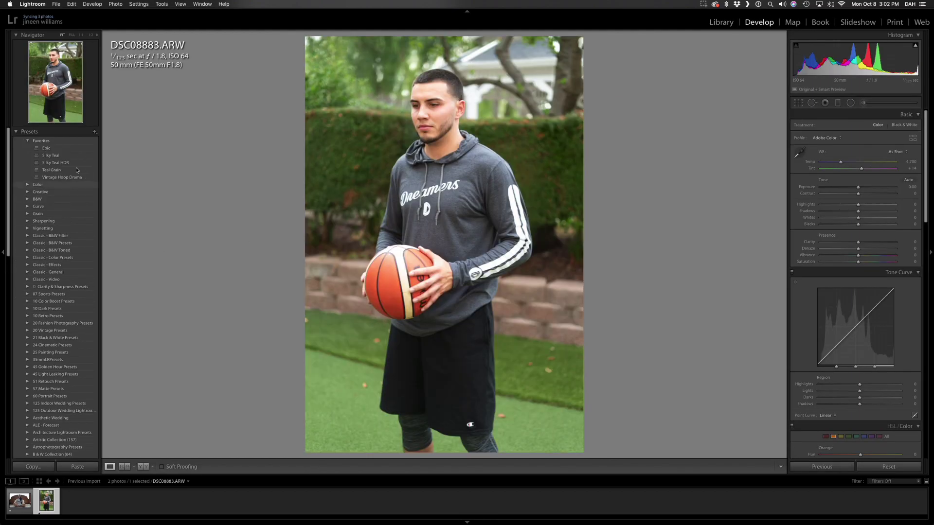
pyautogui.scroll(-20, 60, 283)
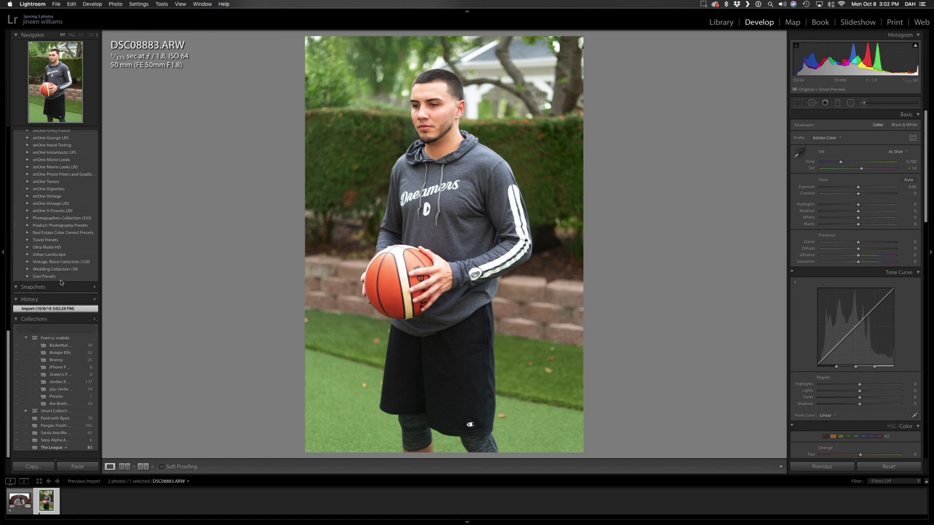
pyautogui.scroll(20, 61, 283)
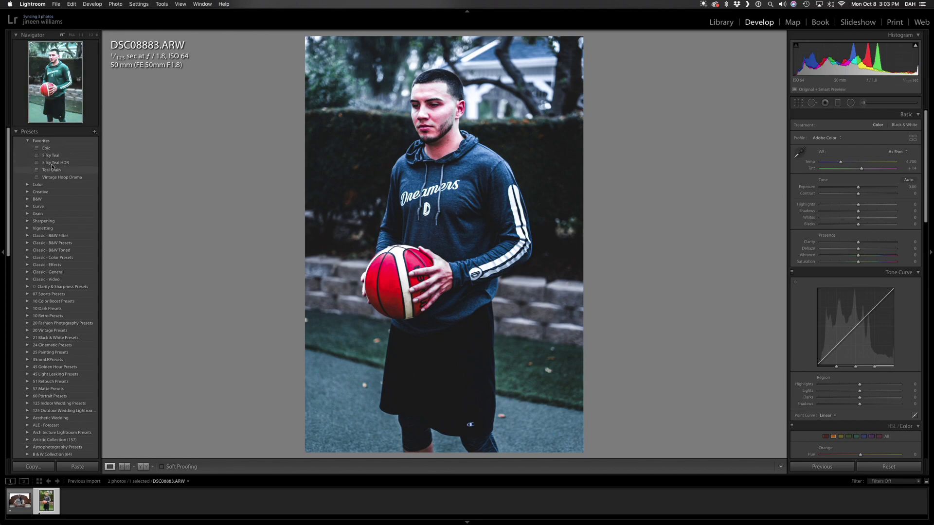
pyautogui.click(53, 168)
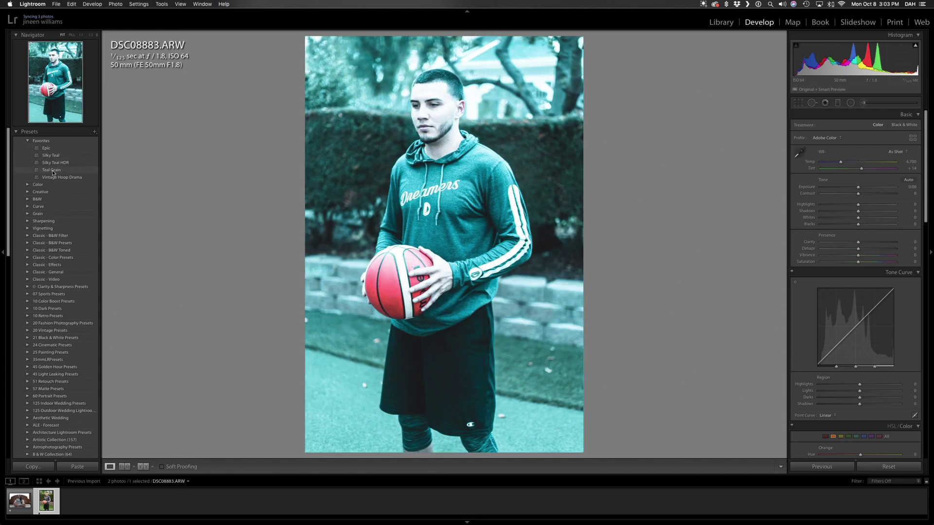
pyautogui.click(53, 178)
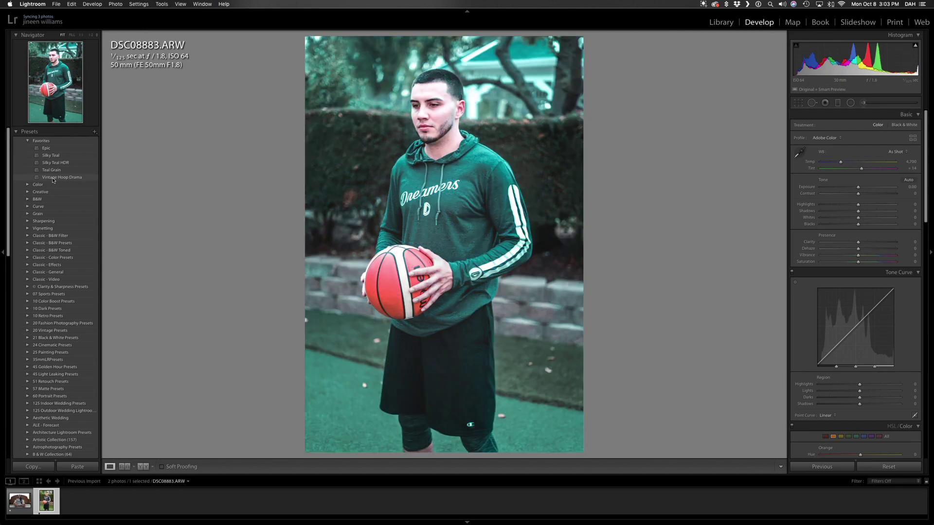
pyautogui.click(48, 156)
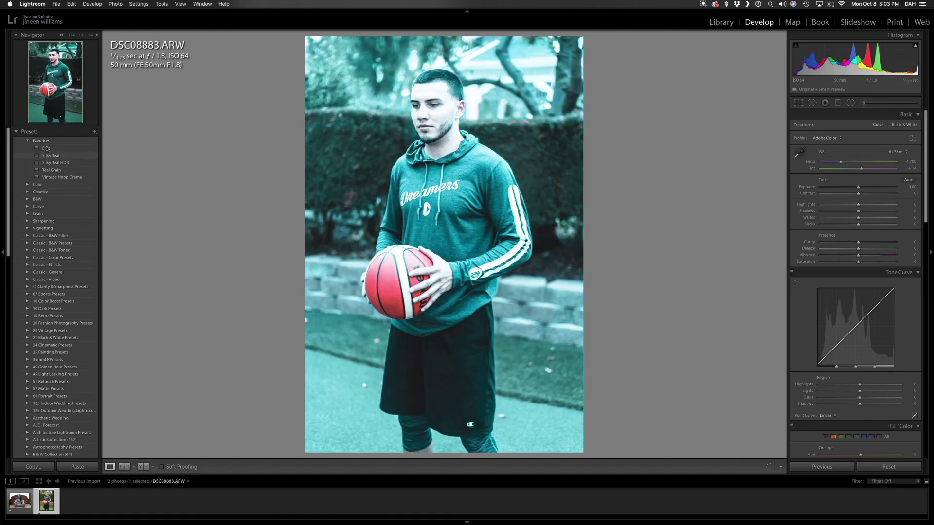
pyautogui.click(46, 148)
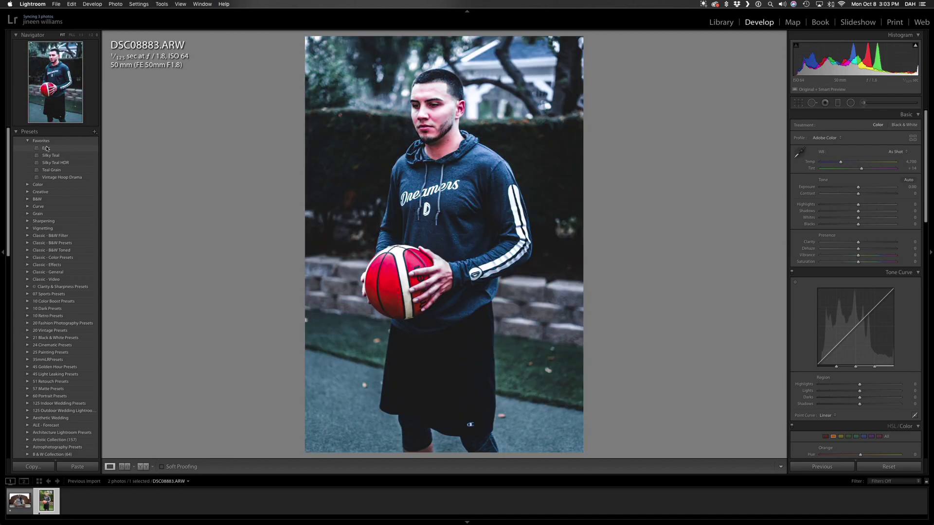
pyautogui.press('super+z')
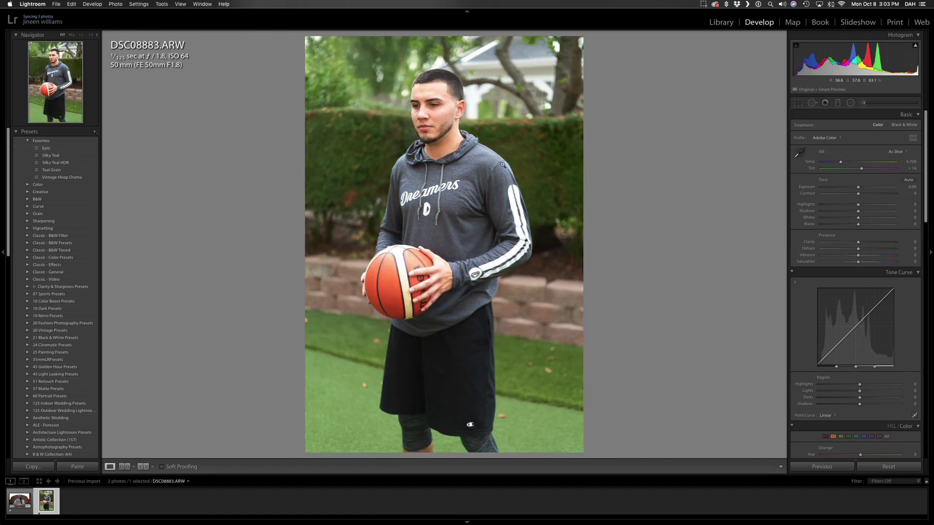
# Step: Return to the Library module and display All Photographs in the catalog as a thumbnail grid
pyautogui.click(724, 25)
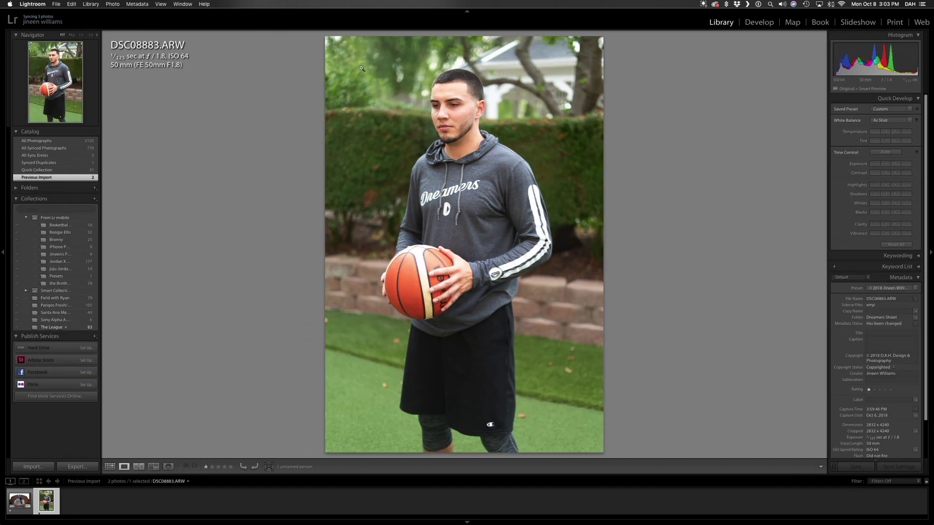
pyautogui.click(36, 140)
pyautogui.press('g')
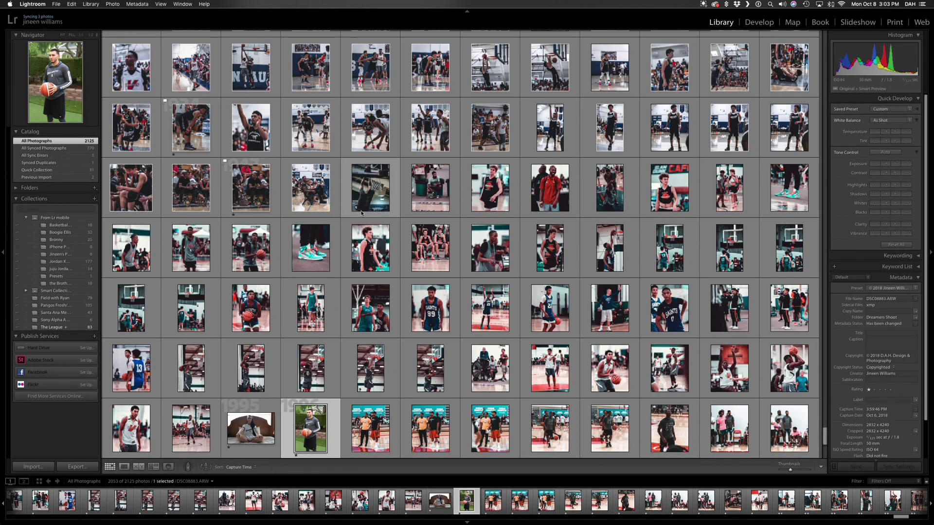
pyautogui.click(559, 188)
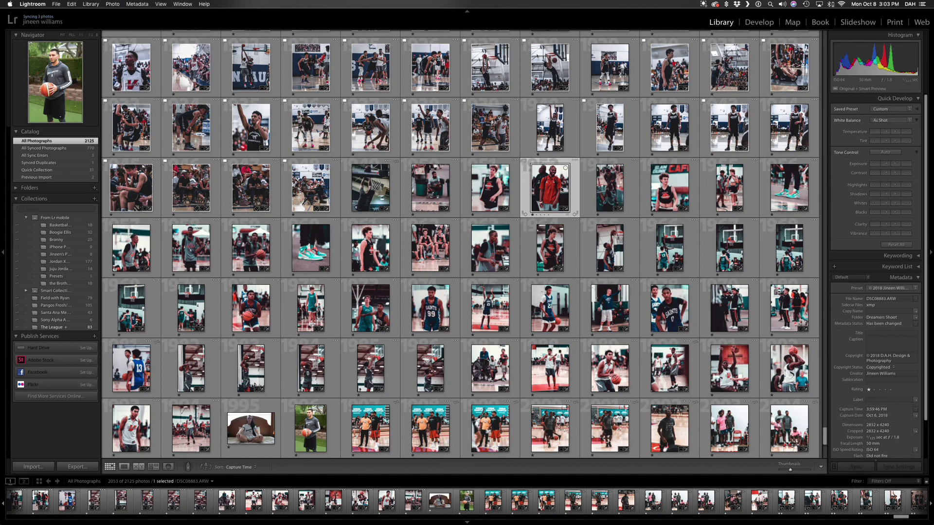
# Step: Copy the develop settings of the red-shirt portrait DSC07983.ARW, excluding Spot Removal and Crop and toggling the Local Adjustments option
pyautogui.doubleClick(562, 190)
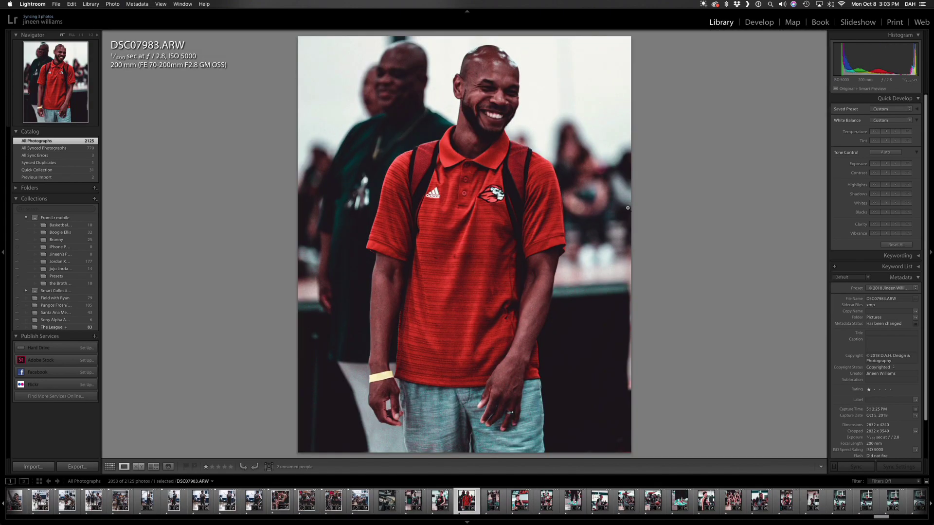
pyautogui.click(465, 498)
pyautogui.rightClick(465, 498)
pyautogui.moveTo(512, 442)
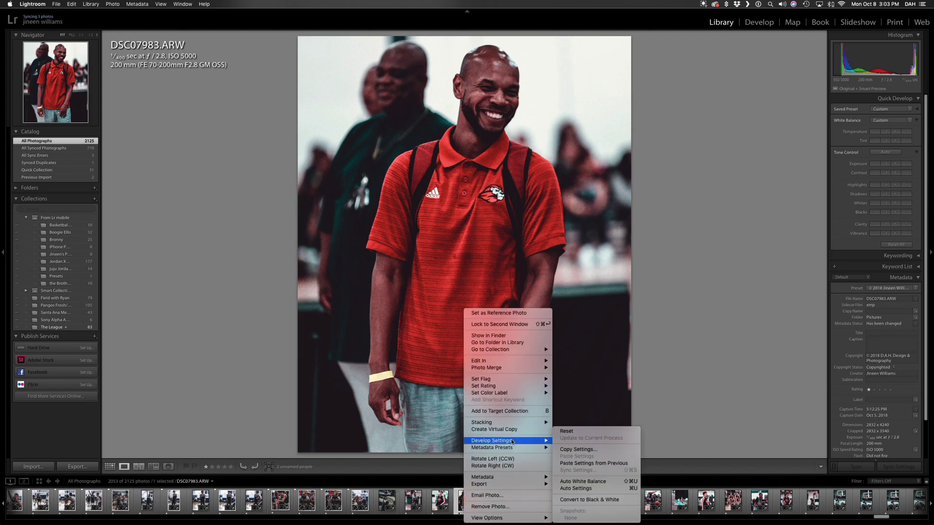
pyautogui.click(596, 450)
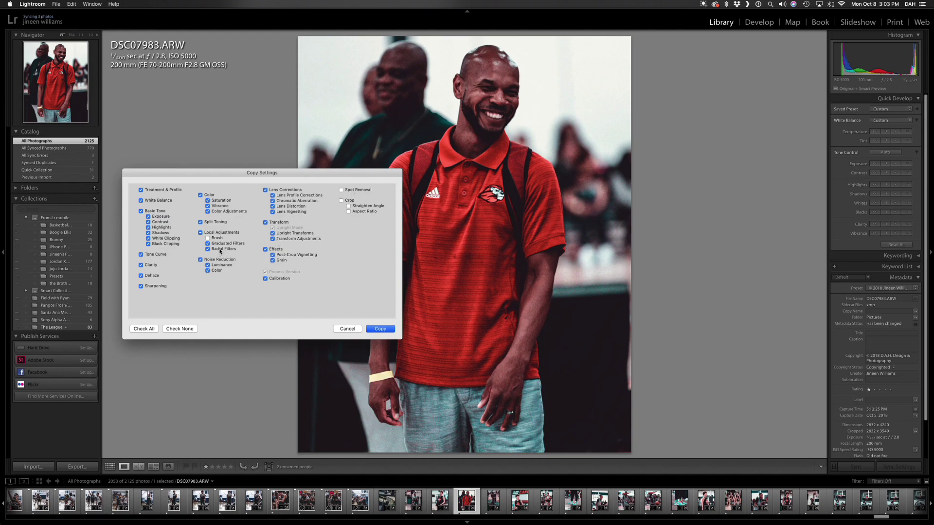
pyautogui.click(200, 233)
pyautogui.click(383, 329)
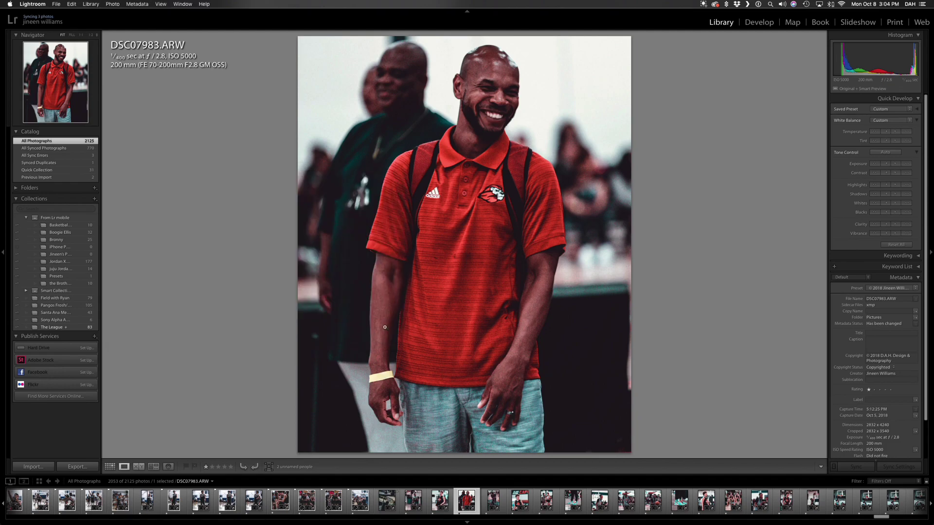
# Step: Show the Previous Import photos and open DSC08883.ARW enlarged
pyautogui.click(39, 178)
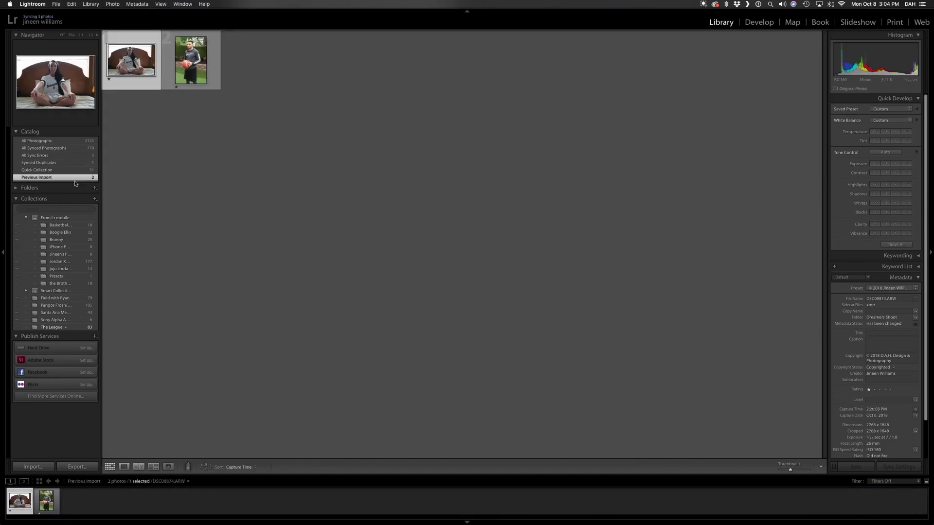
pyautogui.click(181, 61)
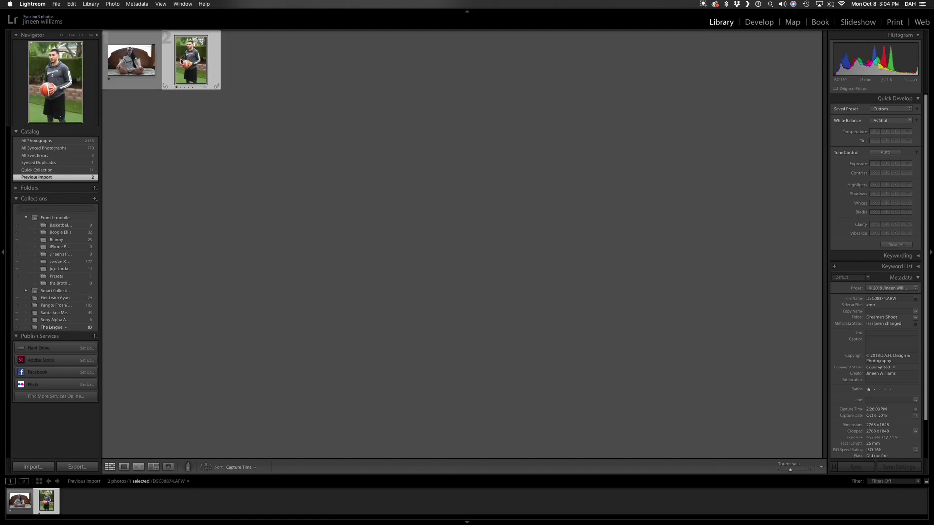
pyautogui.doubleClick(181, 60)
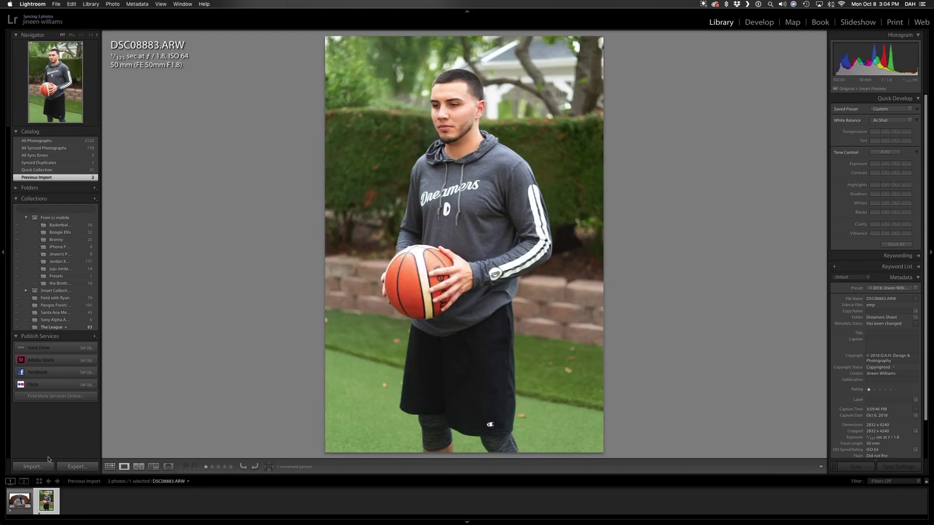
# Step: Paste the copied develop settings onto DSC08883.ARW, then undo the paste
pyautogui.rightClick(54, 506)
pyautogui.moveTo(87, 440)
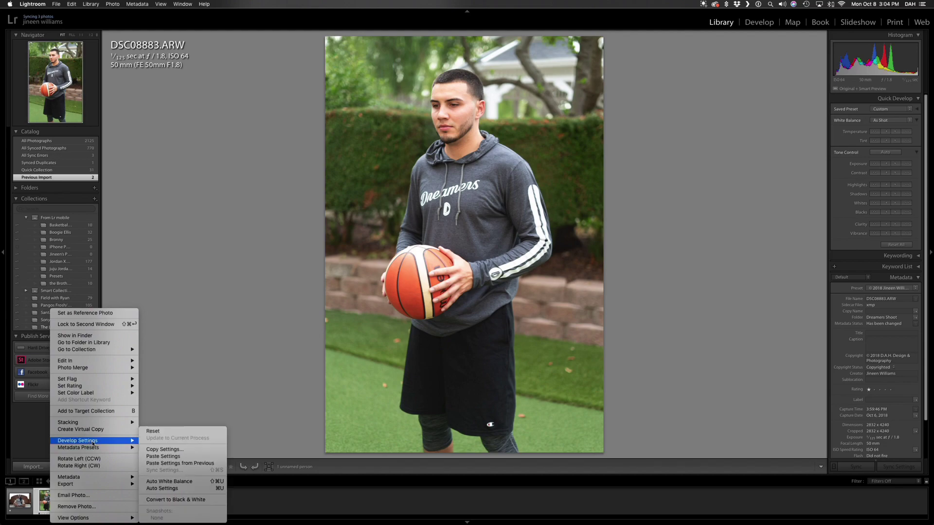
pyautogui.click(182, 458)
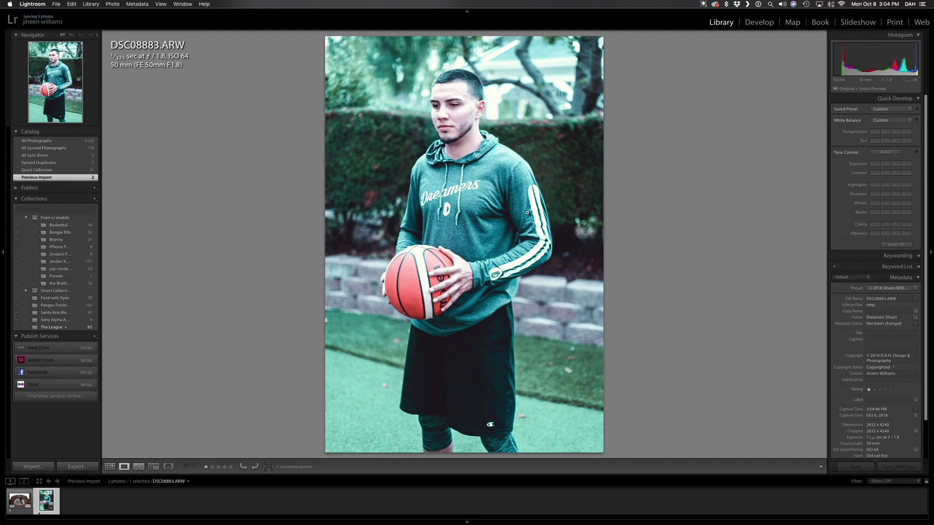
pyautogui.press('super+z')
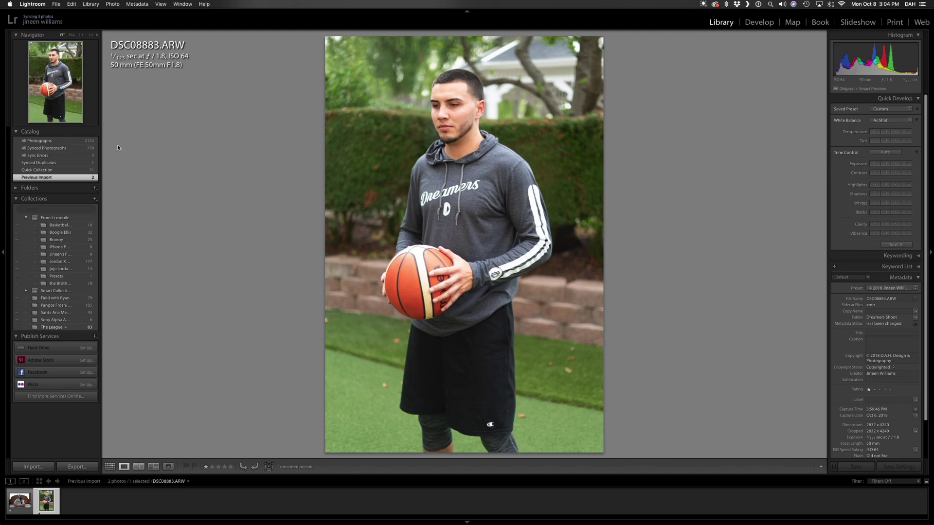
# Step: Apply the Epic preset from Favorites to DSC08883.ARW in the Develop module
pyautogui.click(759, 22)
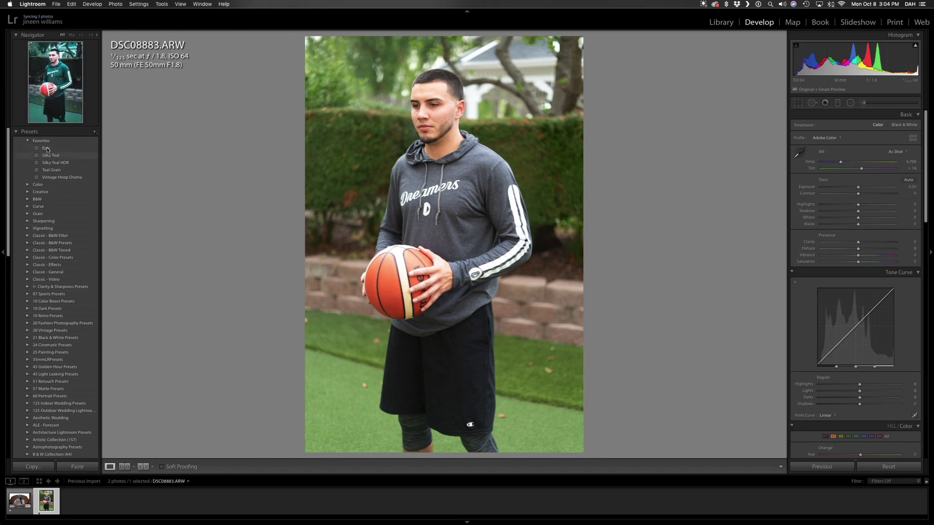
pyautogui.click(46, 148)
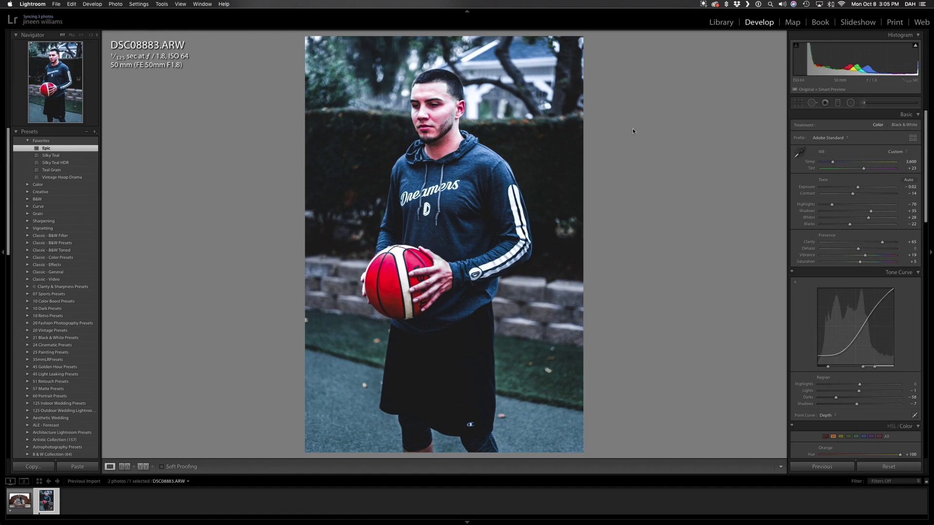
# Step: Start cropping the photo with the aspect ratio set to 16 x 9
pyautogui.click(796, 102)
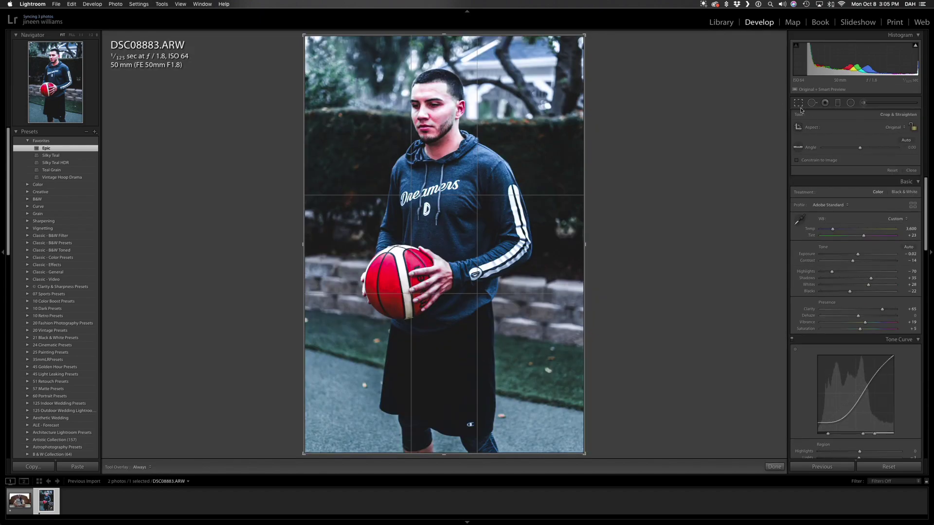
pyautogui.click(895, 128)
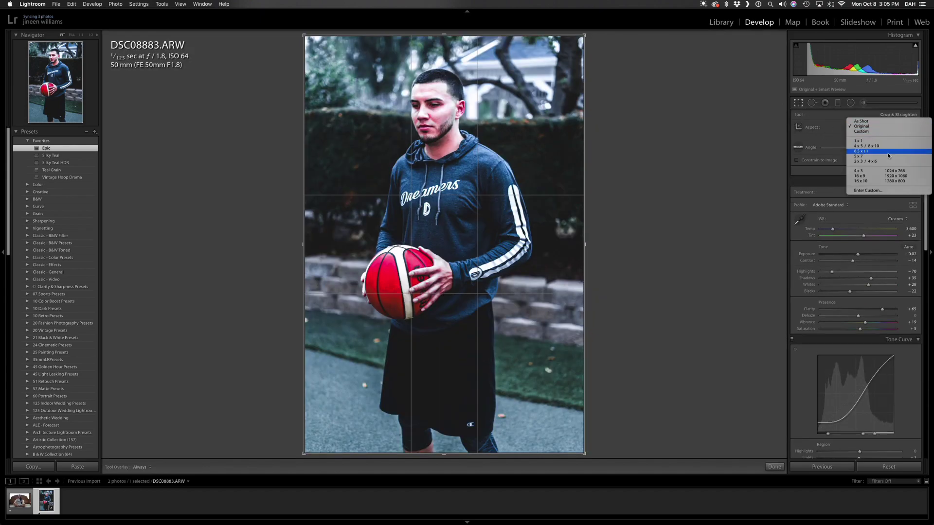
pyautogui.click(899, 177)
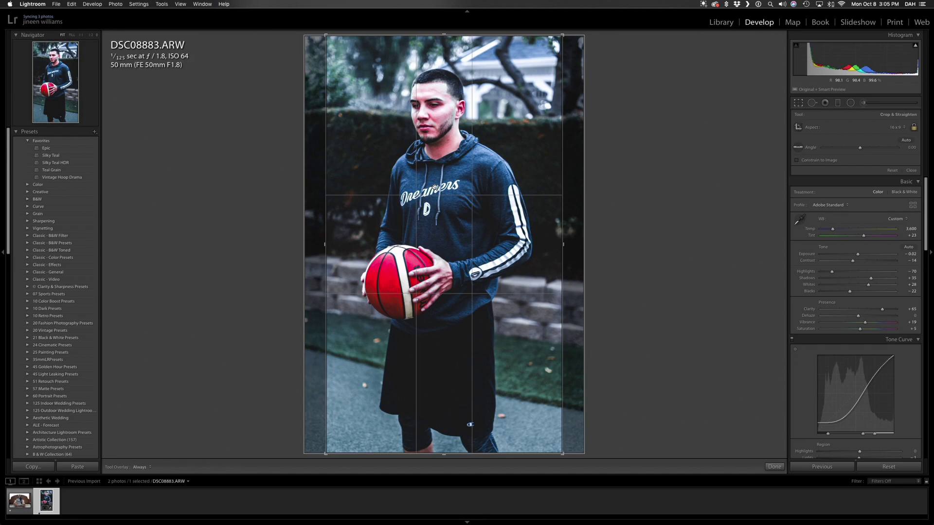
# Step: Try a 4 x 5 / 8 x 10 crop, widening the frame to the photo's full width and repositioning the image
pyautogui.click(898, 129)
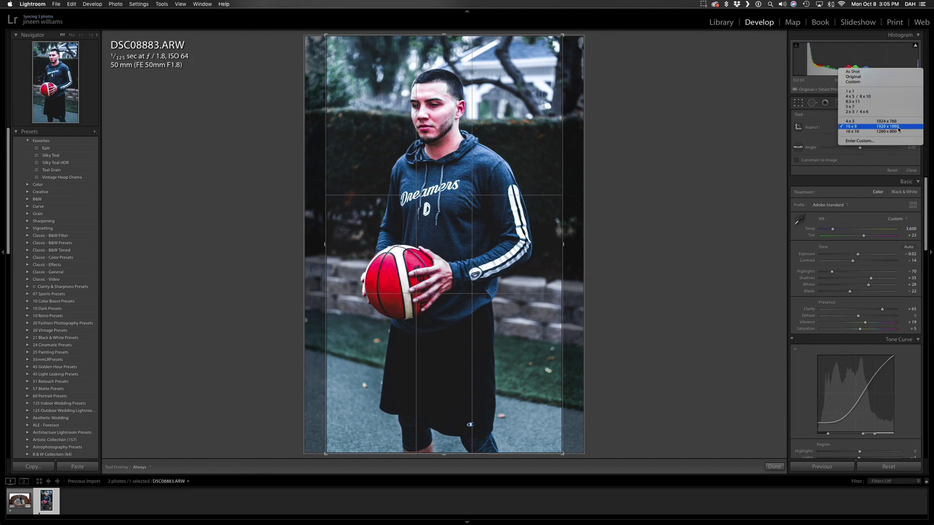
pyautogui.click(874, 97)
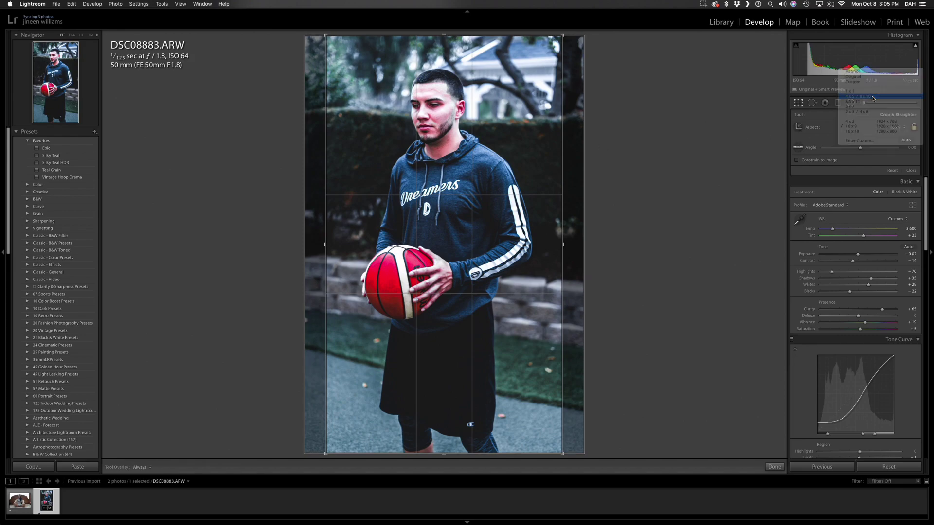
pyautogui.moveTo(563, 97); pyautogui.dragTo(585, 70)
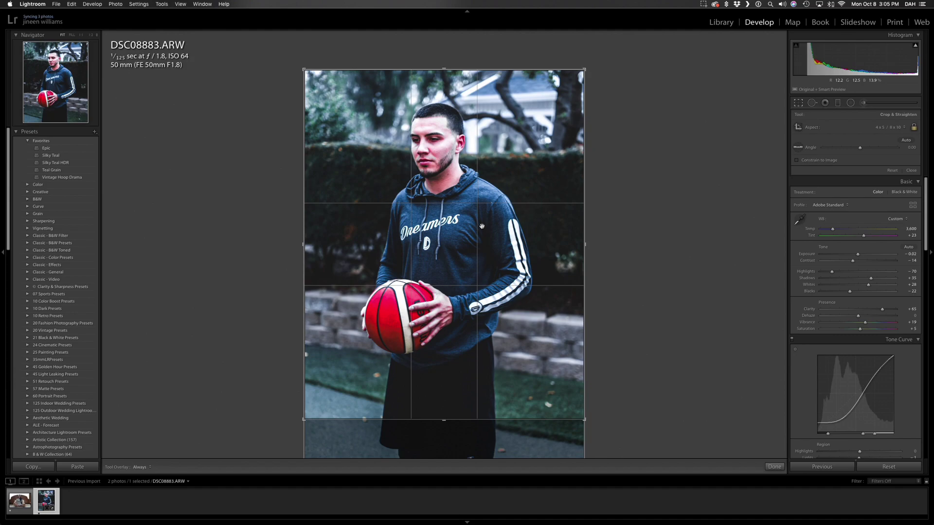
pyautogui.moveTo(481, 226); pyautogui.dragTo(506, 389)
# Step: Set the crop aspect to 16 x 9, extend the frame to the photo's full height and apply the crop
pyautogui.click(904, 125)
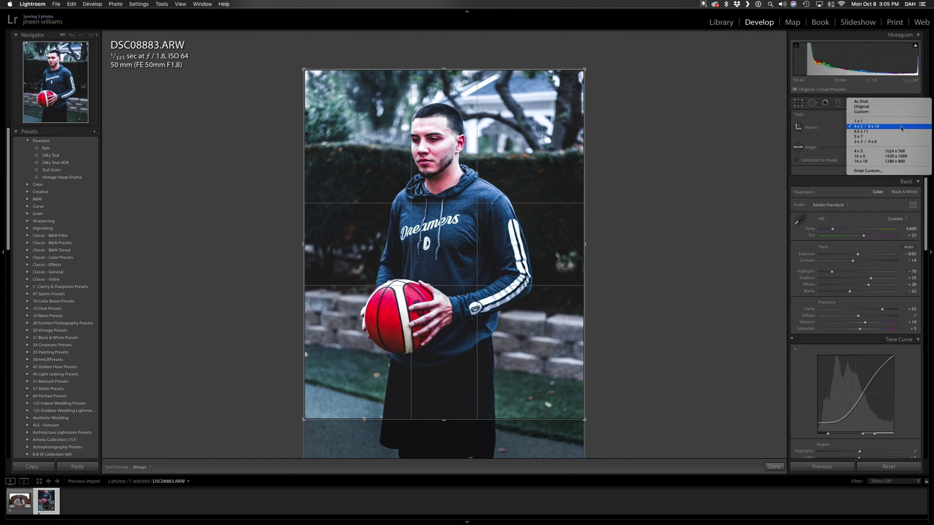
pyautogui.click(889, 155)
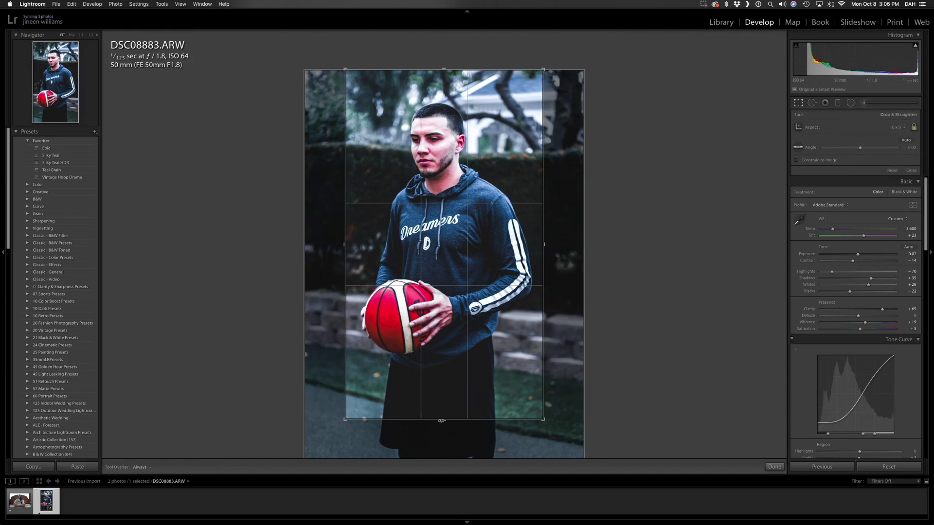
pyautogui.moveTo(444, 419); pyautogui.dragTo(444, 511)
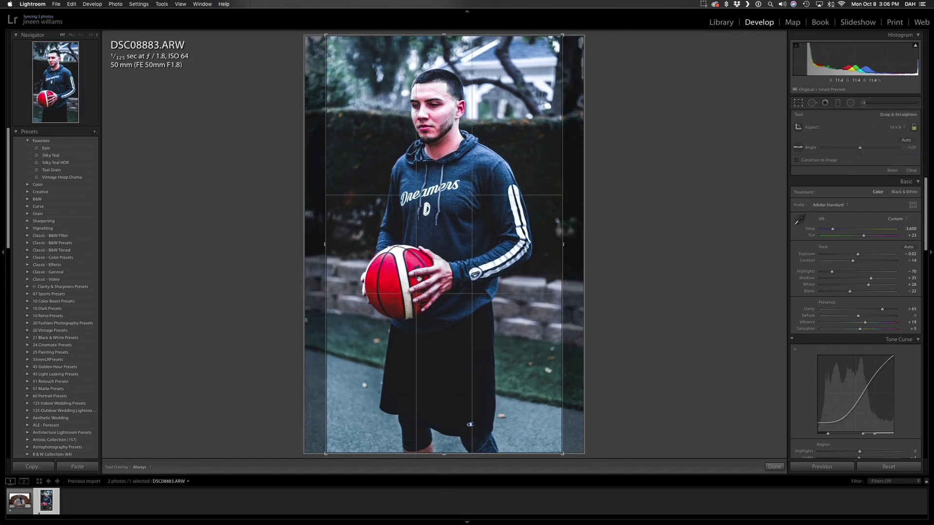
pyautogui.press('Return')
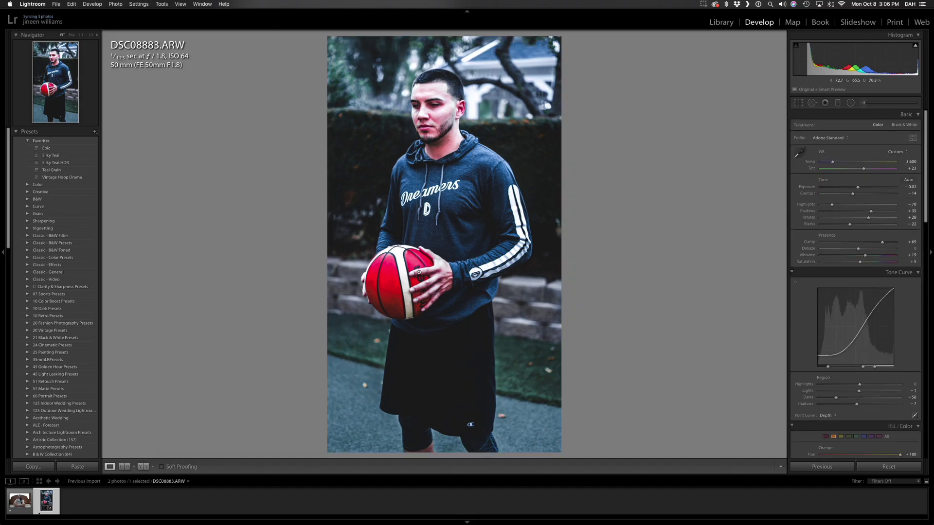
# Step: Shift the photo inside the 16 x 9 crop frame so the player stands right of centre, and apply the crop
pyautogui.click(799, 104)
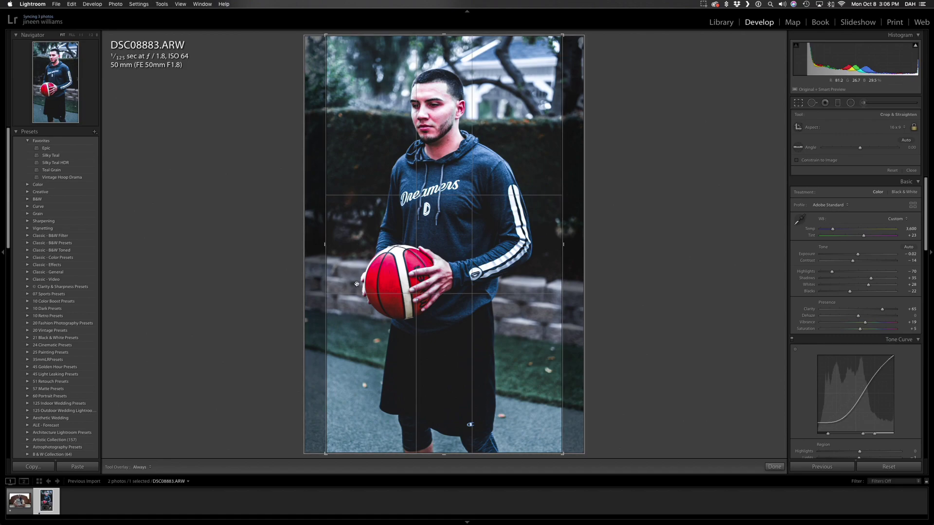
pyautogui.moveTo(440, 125); pyautogui.dragTo(479, 149)
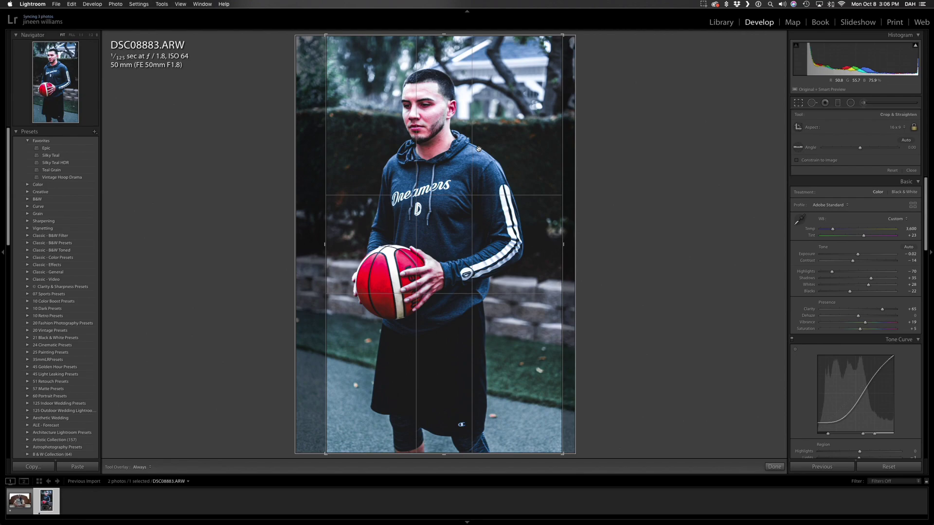
pyautogui.moveTo(443, 168); pyautogui.dragTo(475, 167)
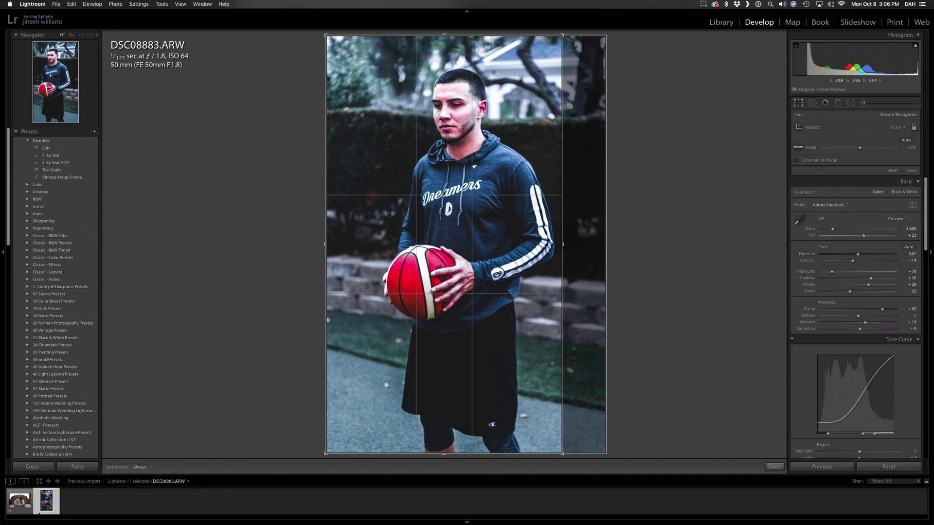
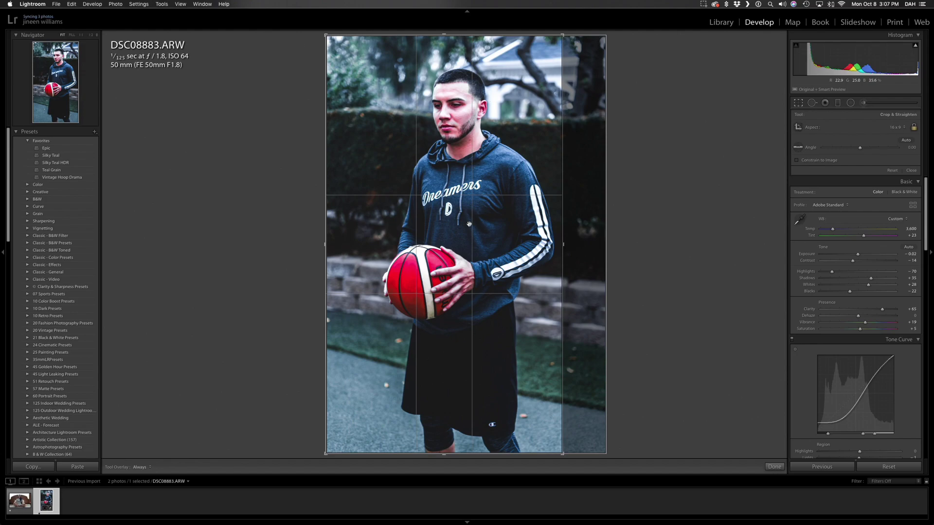
pyautogui.press('Return')
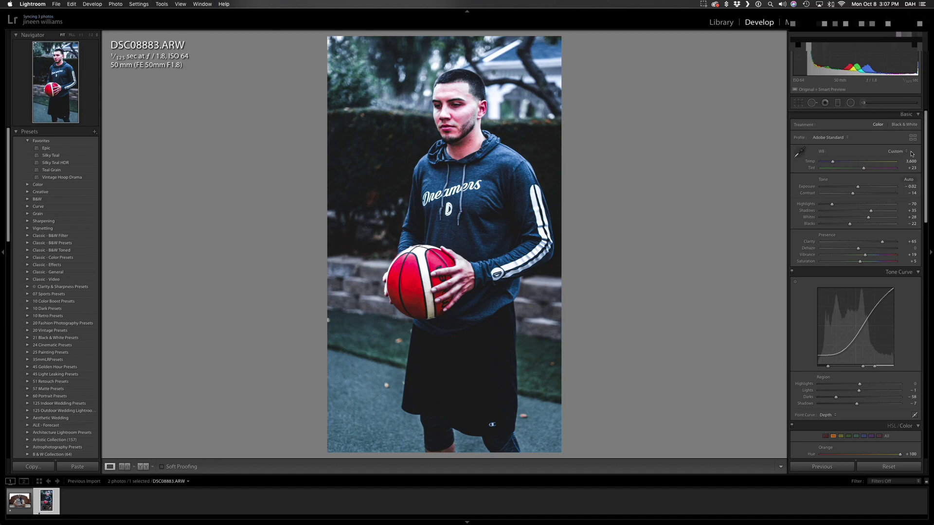
# Step: Apply the Auto tone adjustment to the photo and bring up the HSL hue sliders
pyautogui.click(909, 180)
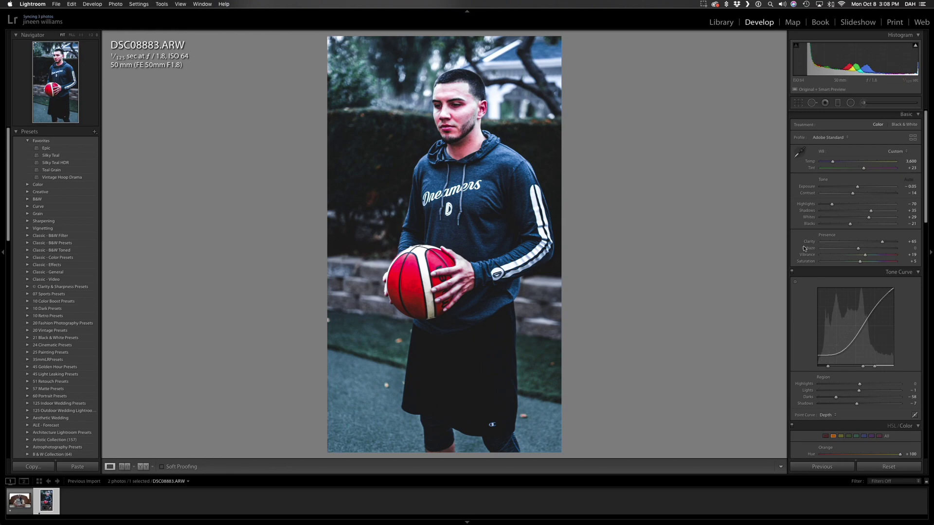
pyautogui.scroll(-10, 824, 253)
pyautogui.scroll(-1, 824, 253)
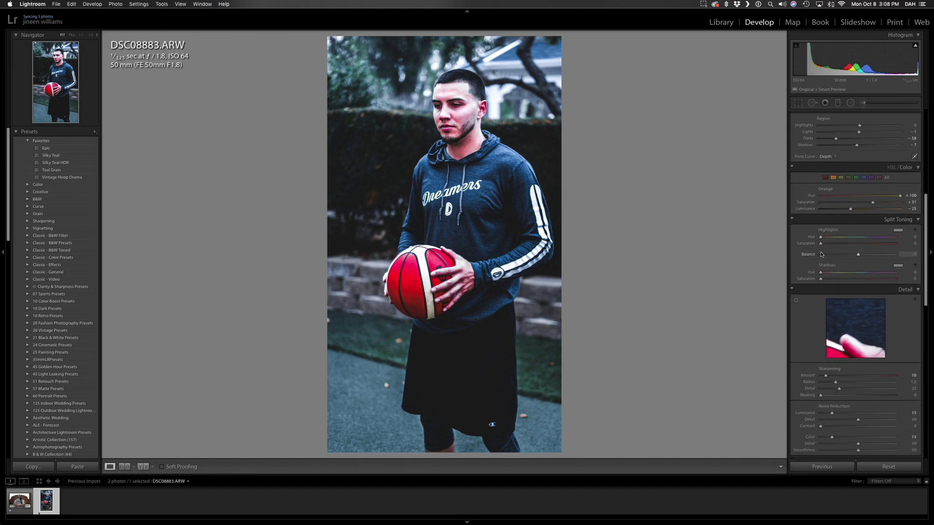
pyautogui.click(892, 169)
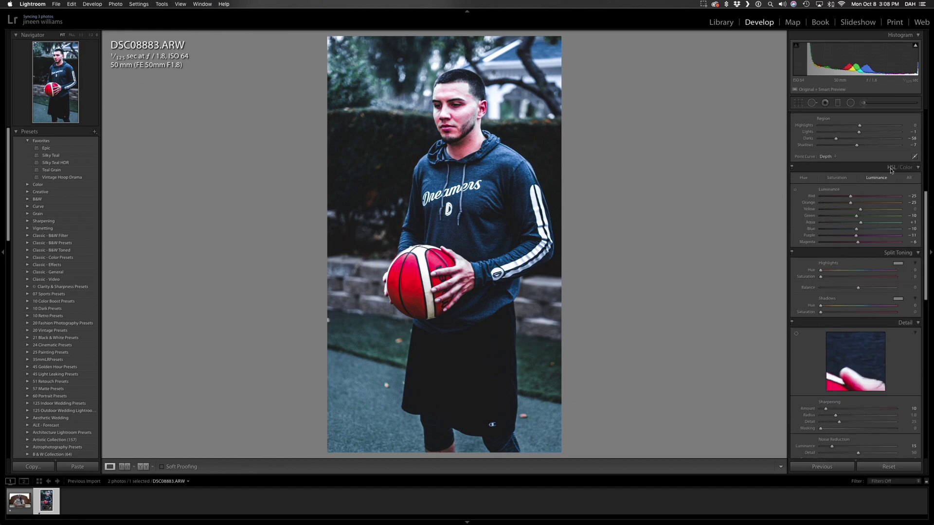
pyautogui.click(803, 178)
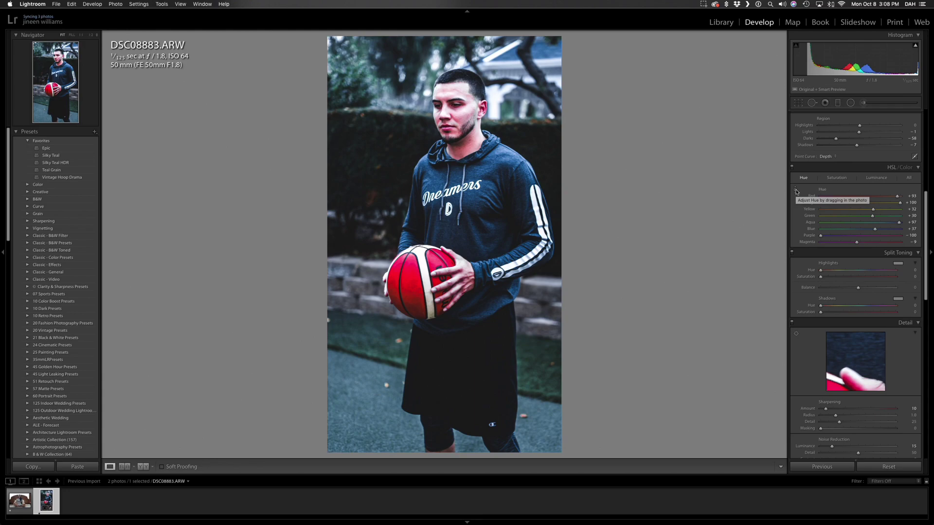
# Step: Try shifting the basketball's hue with the targeted adjustment tool directly in the photo, and undo the hue changes
pyautogui.click(796, 191)
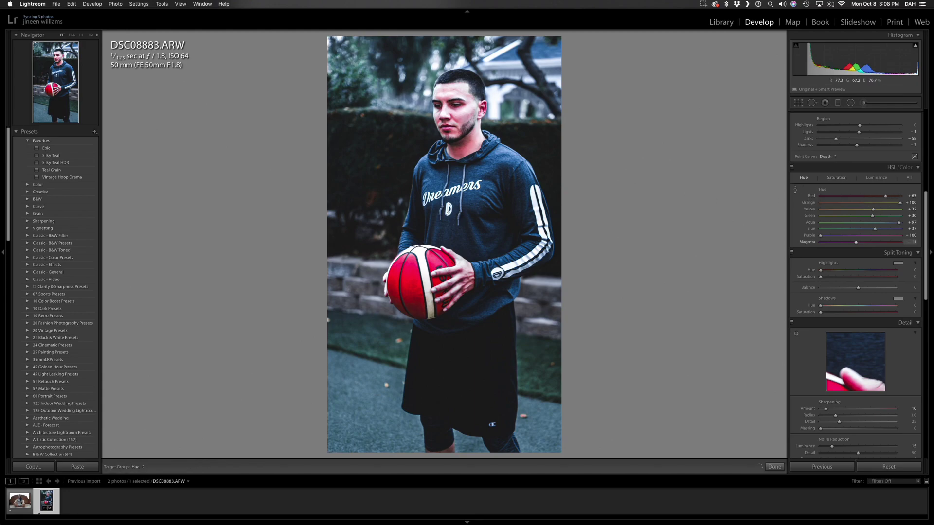
pyautogui.moveTo(418, 291); pyautogui.dragTo(413, 312)
pyautogui.press('super+z')
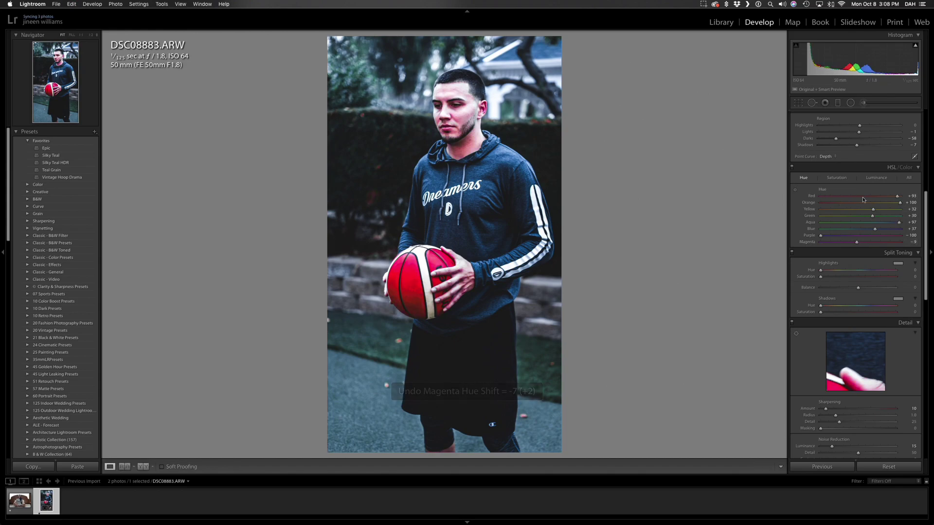
# Step: Try lowering the basketball's saturation with the HSL targeted adjustment tool directly in the photo, and undo the change
pyautogui.click(837, 177)
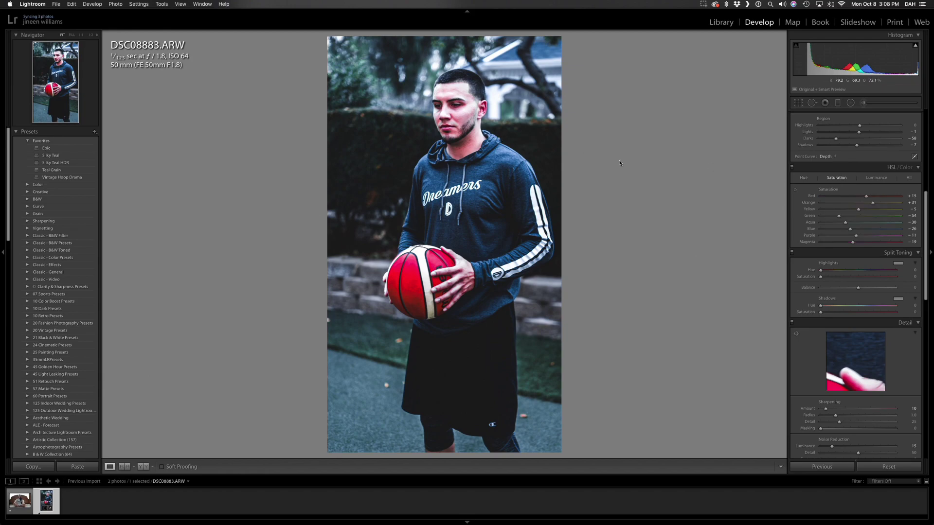
pyautogui.click(795, 189)
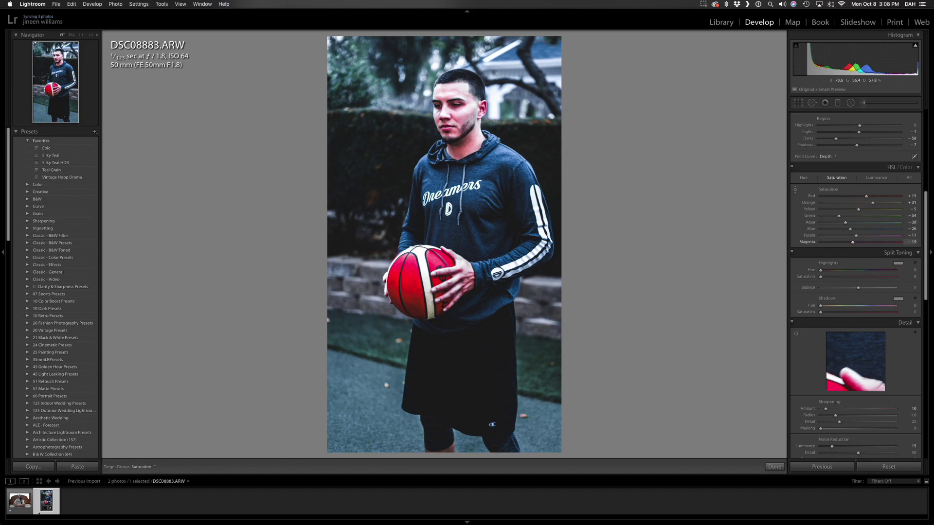
pyautogui.moveTo(419, 272)
pyautogui.mouseDown()
pyautogui.moveTo(418, 234)
pyautogui.moveTo(411, 280)
pyautogui.mouseUp()
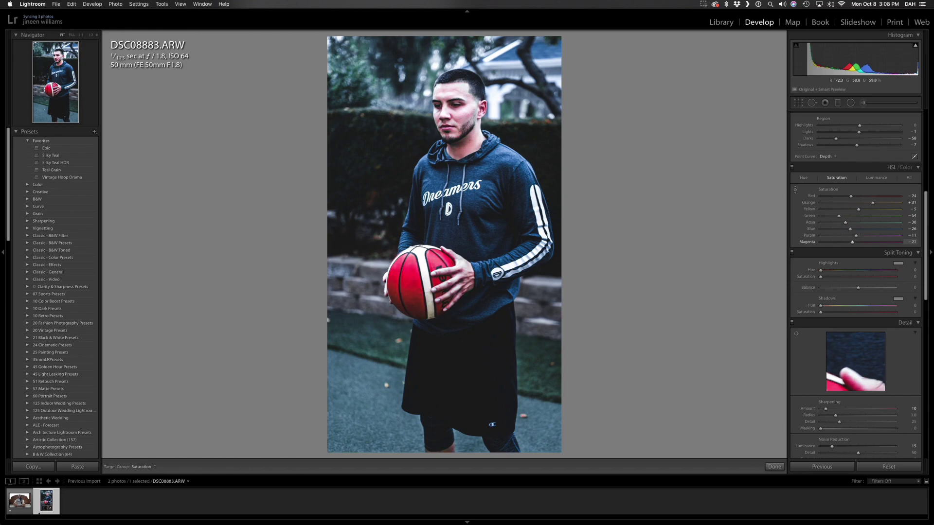
pyautogui.press('super+z')
# Step: Try adjusting the luminance of the skin tones on the player's face with the HSL targeted adjustment tool
pyautogui.click(874, 178)
pyautogui.click(796, 190)
pyautogui.moveTo(459, 127)
pyautogui.mouseDown()
pyautogui.moveTo(459, 168)
pyautogui.moveTo(459, 120)
pyautogui.mouseUp()
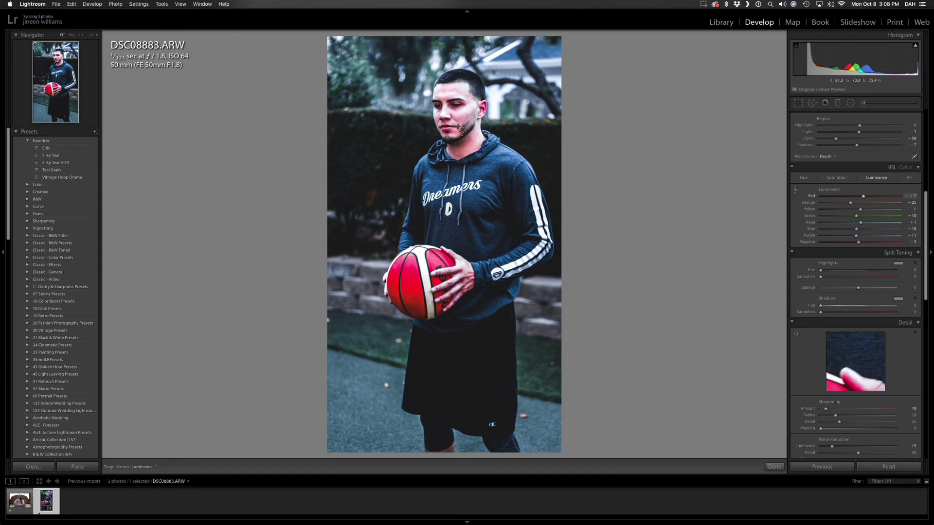
# Step: Set the tone curve's Highlights to about -48, Lights to about -35 and Shadows to +100
pyautogui.scroll(3, 877, 167)
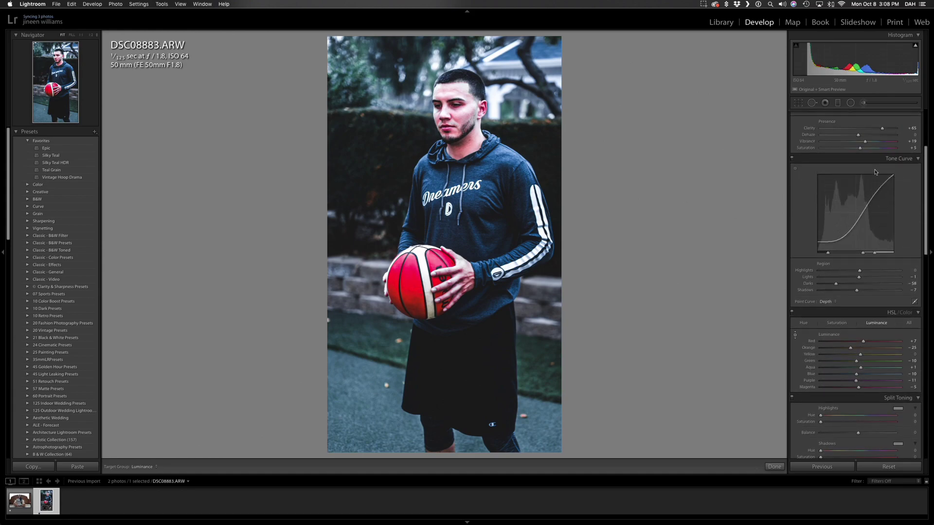
pyautogui.scroll(1, 878, 168)
pyautogui.click(848, 297)
pyautogui.moveTo(846, 299)
pyautogui.mouseDown()
pyautogui.moveTo(830, 299)
pyautogui.moveTo(862, 298)
pyautogui.moveTo(839, 299)
pyautogui.mouseUp()
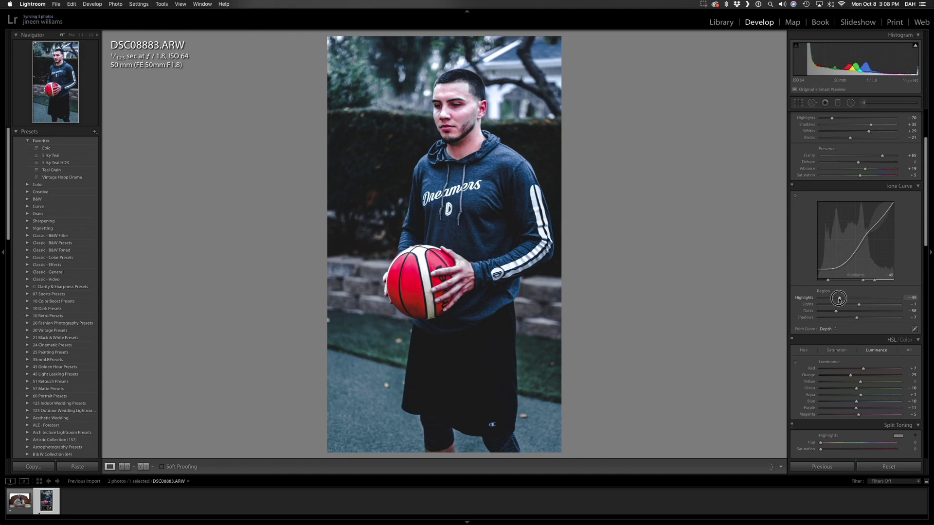
pyautogui.click(851, 305)
pyautogui.moveTo(850, 305); pyautogui.dragTo(902, 319)
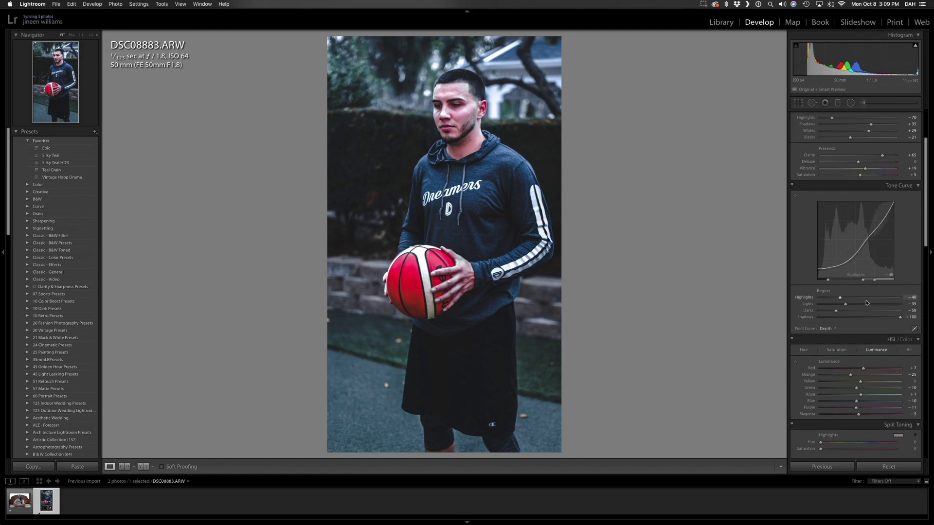
# Step: Try reducing the photo's Clarity to +53, and undo the change
pyautogui.scroll(5, 866, 303)
pyautogui.moveTo(865, 331); pyautogui.dragTo(867, 325)
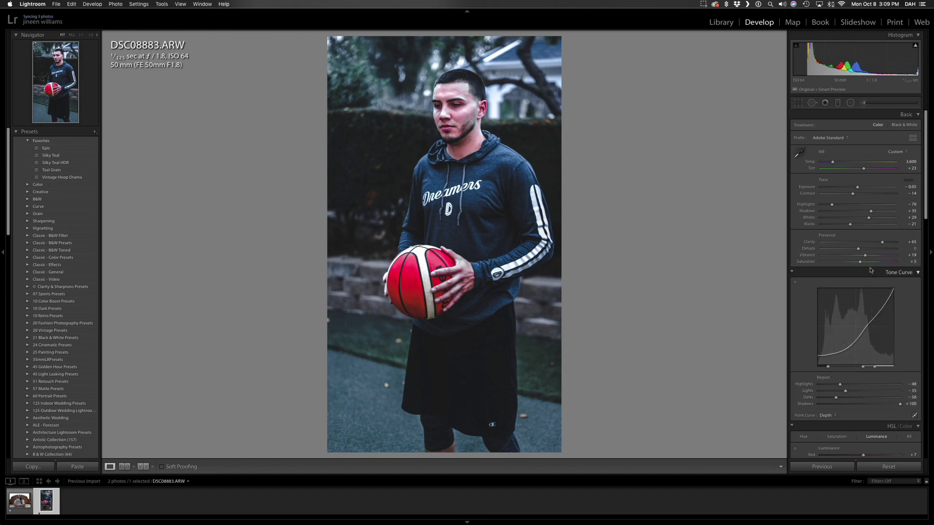
pyautogui.moveTo(882, 243)
pyautogui.mouseDown()
pyautogui.moveTo(858, 242)
pyautogui.moveTo(878, 243)
pyautogui.mouseUp()
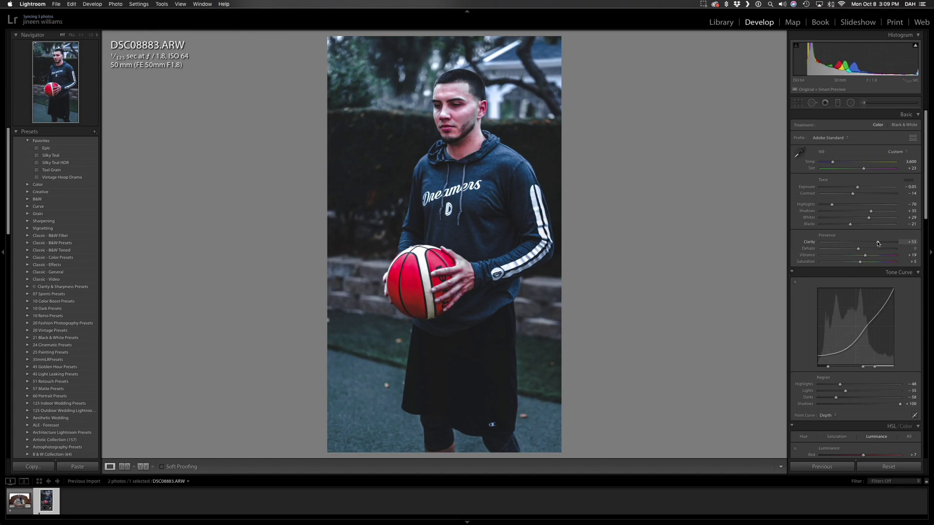
pyautogui.press('cmd+z')
# Step: Try a Red Primary hue of +100 and a Shadows tint of +16 in the camera calibration, and undo both changes
pyautogui.scroll(-10, 871, 272)
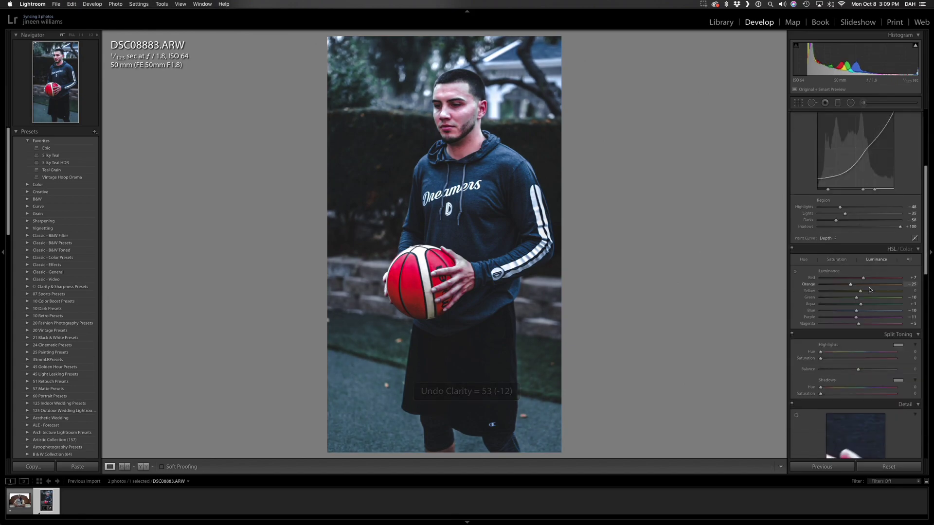
pyautogui.scroll(8, 869, 290)
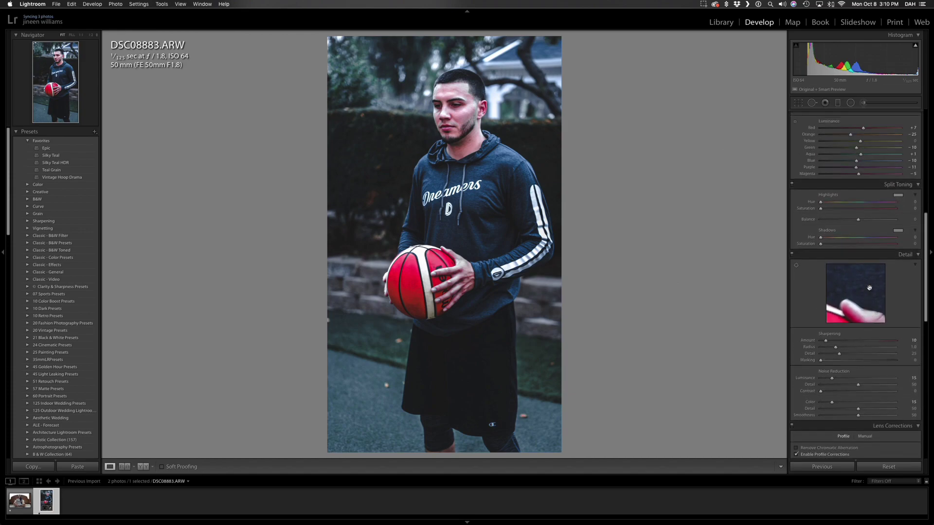
pyautogui.scroll(-10, 869, 290)
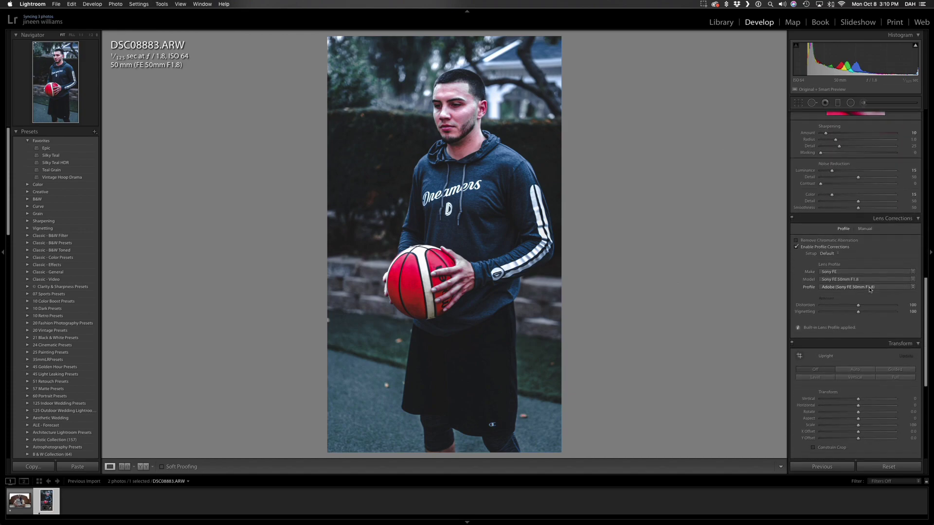
pyautogui.scroll(-1, 871, 341)
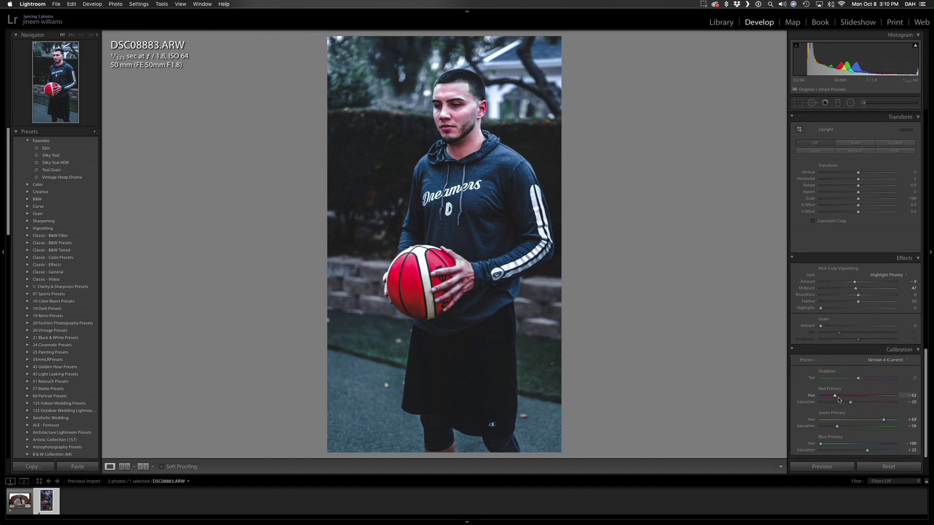
pyautogui.moveTo(835, 395); pyautogui.dragTo(897, 395)
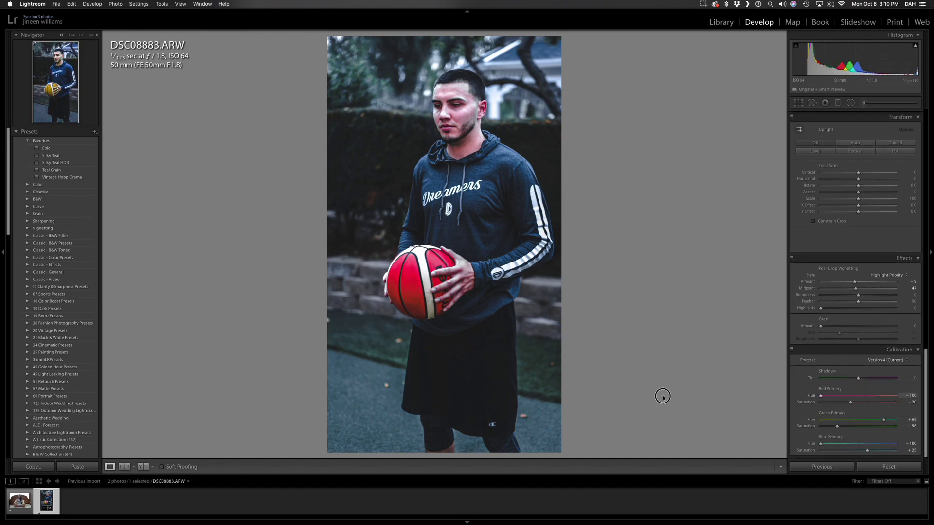
pyautogui.moveTo(858, 378); pyautogui.dragTo(865, 376)
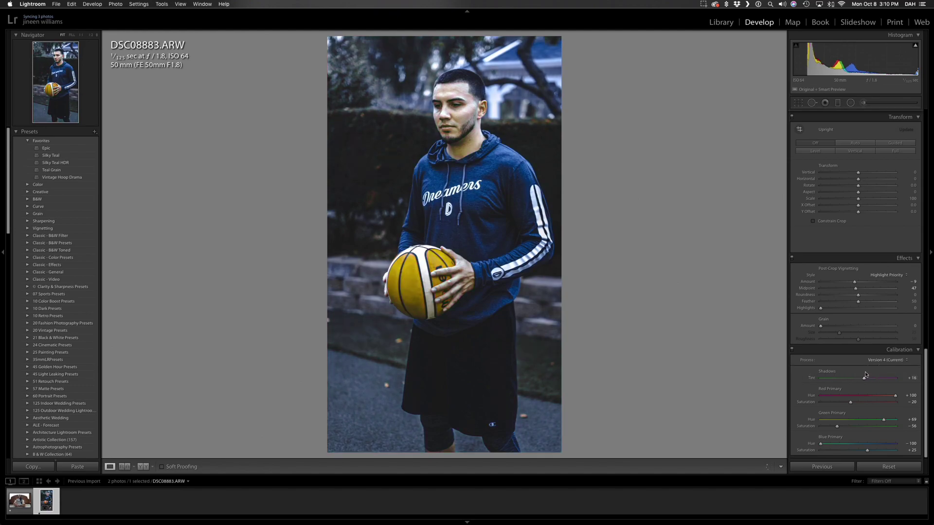
pyautogui.press('cmd+z')
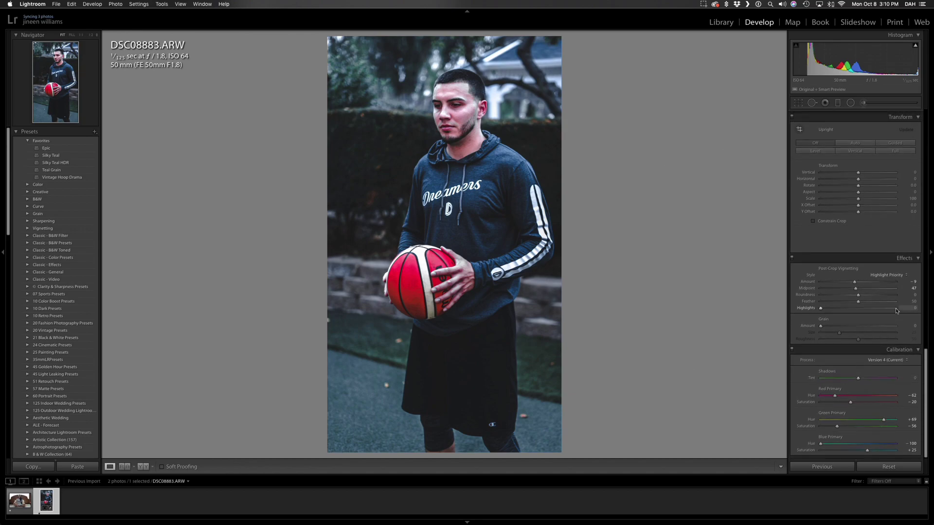
# Step: Try warming the white balance temperature to about 4,120 and lowering the tint to +18
pyautogui.scroll(15, 856, 281)
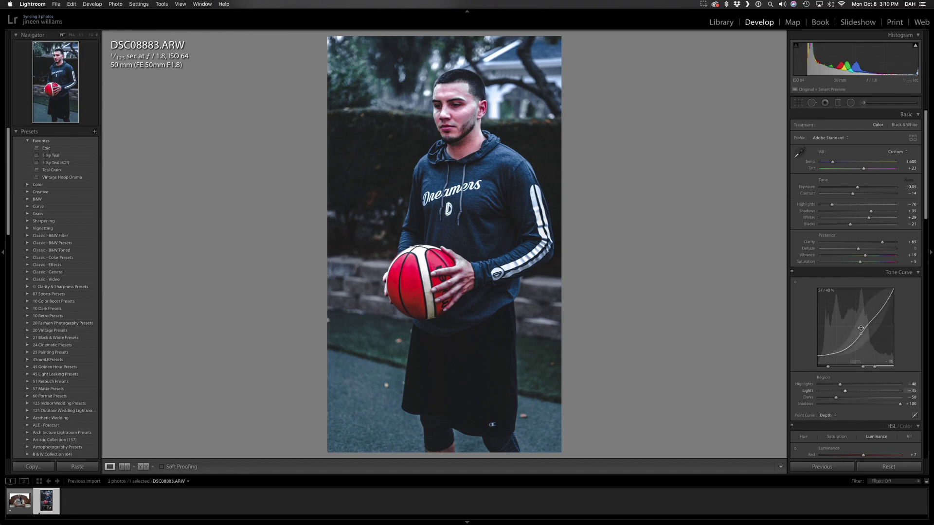
pyautogui.scroll(-3, 860, 321)
pyautogui.scroll(3, 860, 321)
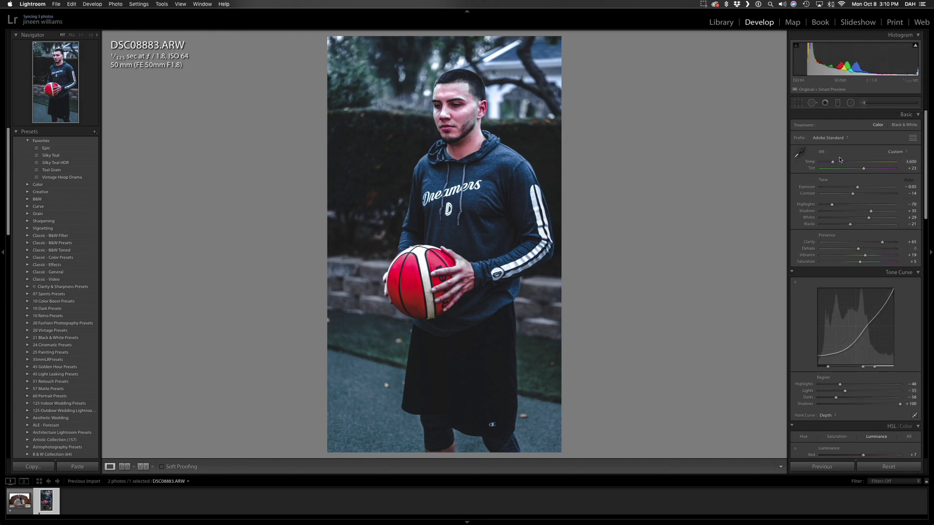
pyautogui.moveTo(833, 163)
pyautogui.mouseDown()
pyautogui.moveTo(859, 163)
pyautogui.moveTo(840, 163)
pyautogui.mouseUp()
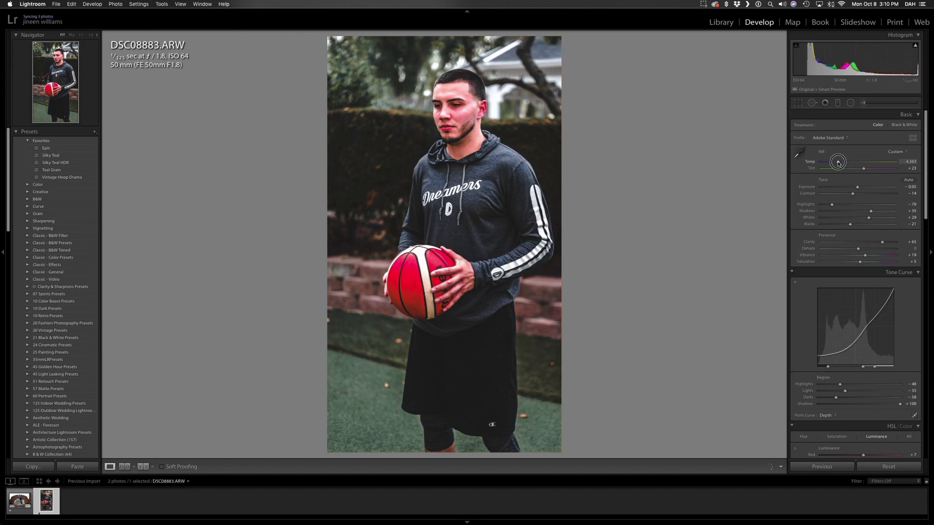
pyautogui.moveTo(838, 163); pyautogui.dragTo(835, 164)
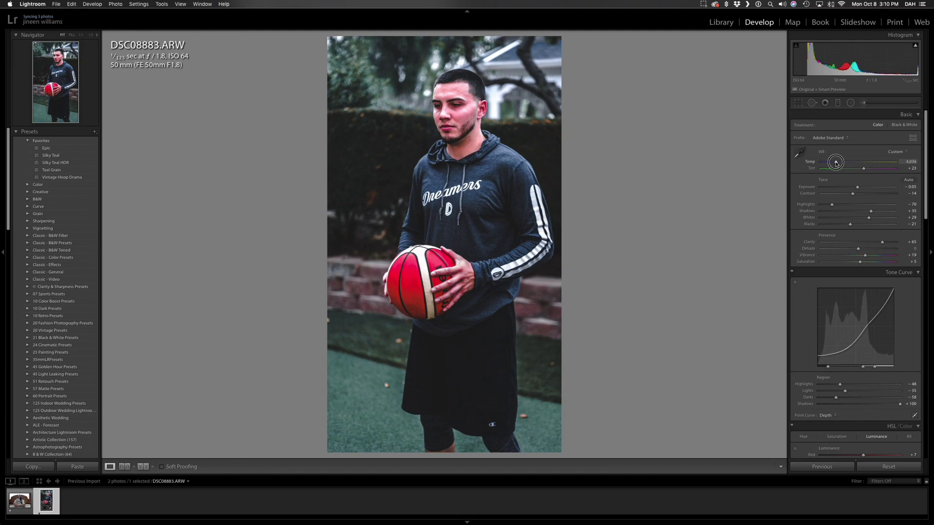
pyautogui.moveTo(836, 162); pyautogui.dragTo(838, 166)
pyautogui.moveTo(837, 162); pyautogui.dragTo(863, 170)
# Step: Undo the tint, temperature and tone curve Shadows changes, and warm the white balance temperature slightly again
pyautogui.press('super+z')
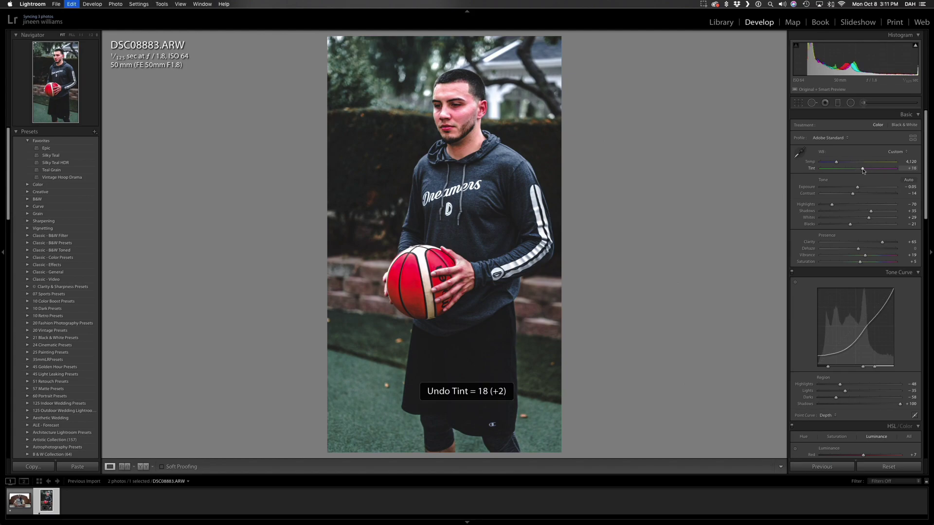
pyautogui.press('super+z')
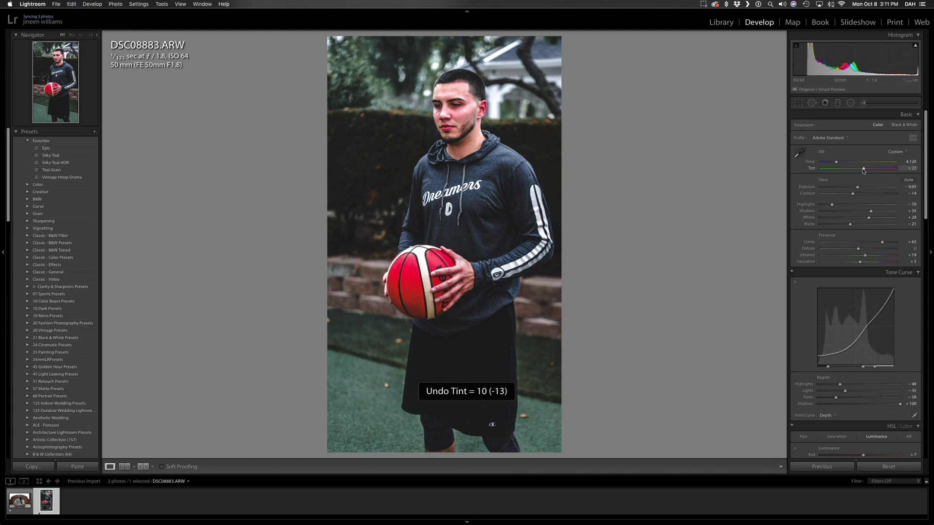
pyautogui.press('super+z')
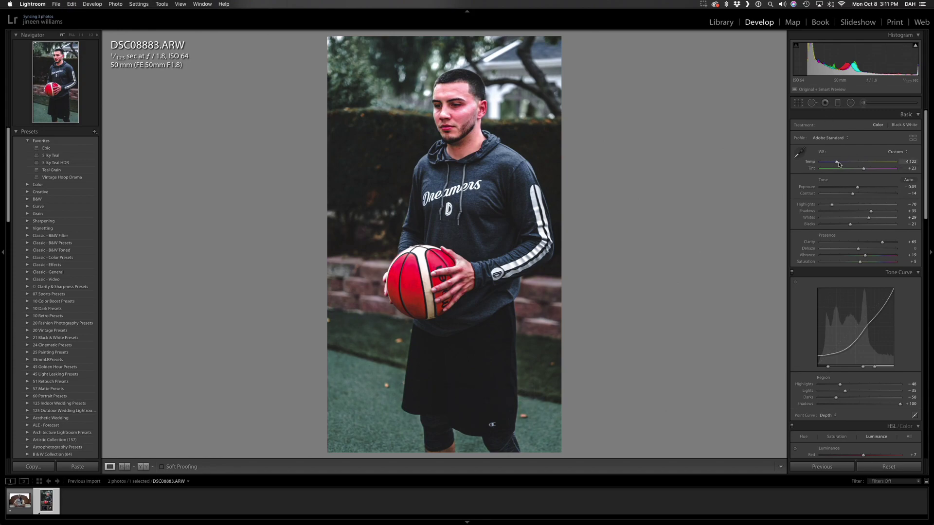
pyautogui.press('super+z')
pyautogui.press('super+z')
pyautogui.press('super+z')
pyautogui.press('super+z')
pyautogui.press('super+z')
pyautogui.press('super+z')
pyautogui.press('super+z')
pyautogui.press('super+z')
pyautogui.press('super+z')
pyautogui.press('super+z')
pyautogui.press('super+z')
pyautogui.press('super+z')
pyautogui.press('super+z')
pyautogui.press('super+z')
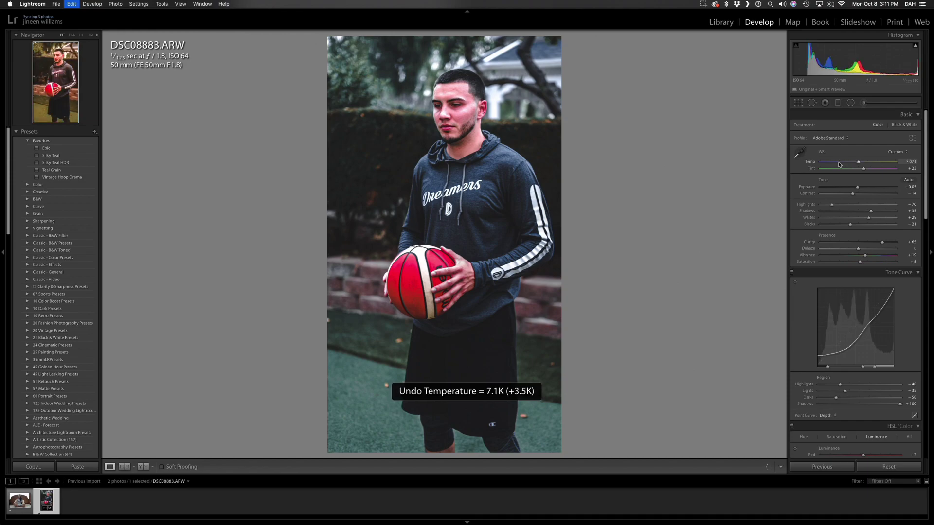
pyautogui.press('super+z')
pyautogui.press('super+z')
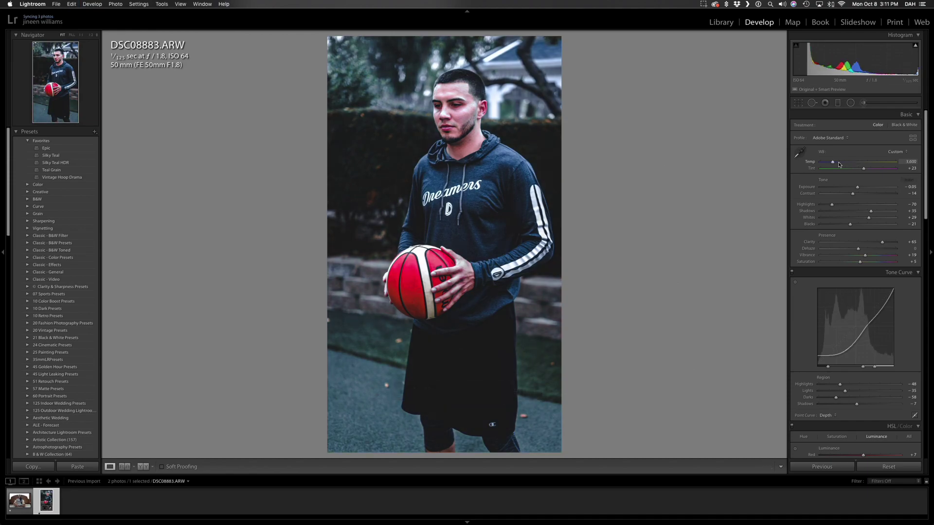
pyautogui.press('super+z')
pyautogui.moveTo(832, 165); pyautogui.dragTo(838, 165)
# Step: Try darkening the post-crop vignette with an Amount of -13, and undo the change
pyautogui.scroll(-5, 839, 218)
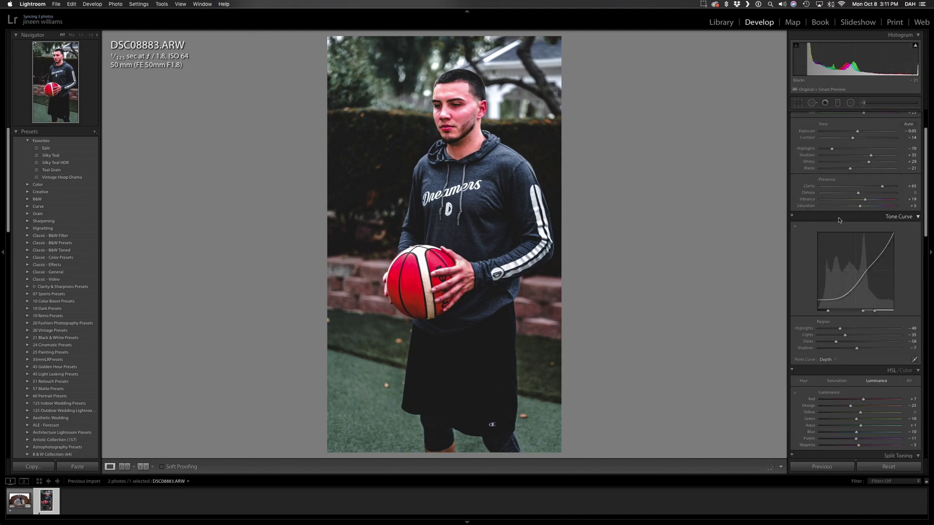
pyautogui.scroll(-5, 838, 218)
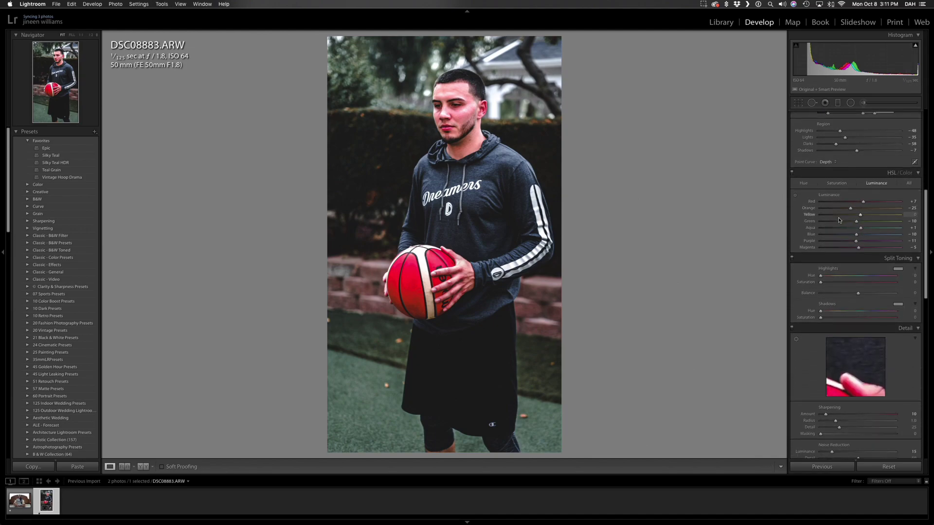
pyautogui.scroll(-10, 839, 220)
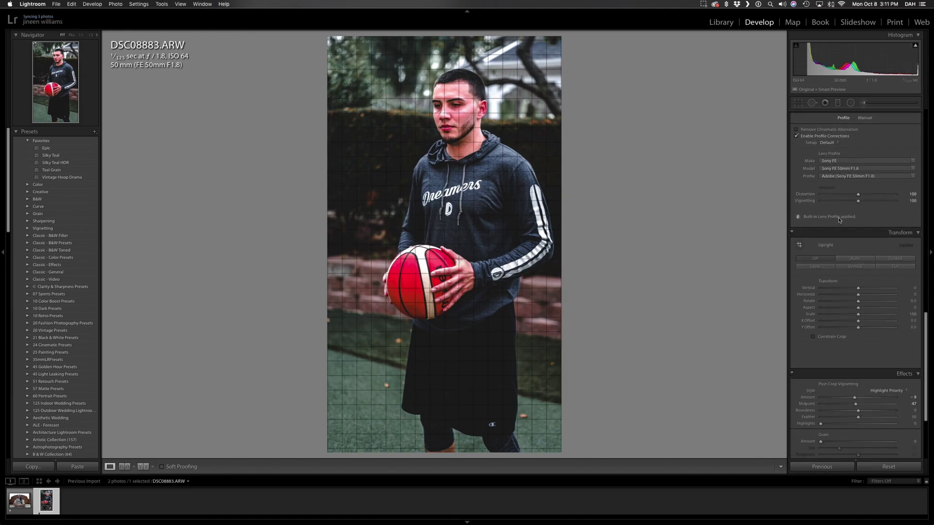
pyautogui.scroll(-3, 839, 220)
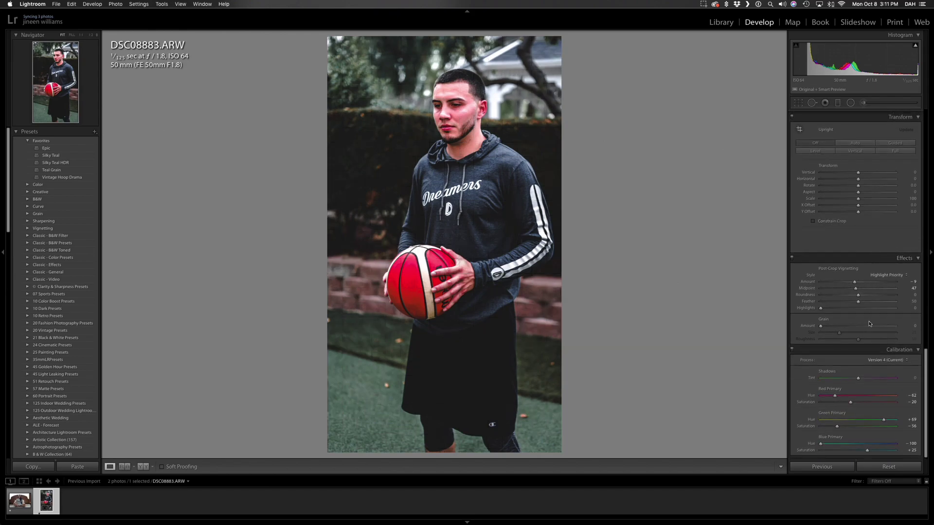
pyautogui.moveTo(855, 282); pyautogui.dragTo(855, 285)
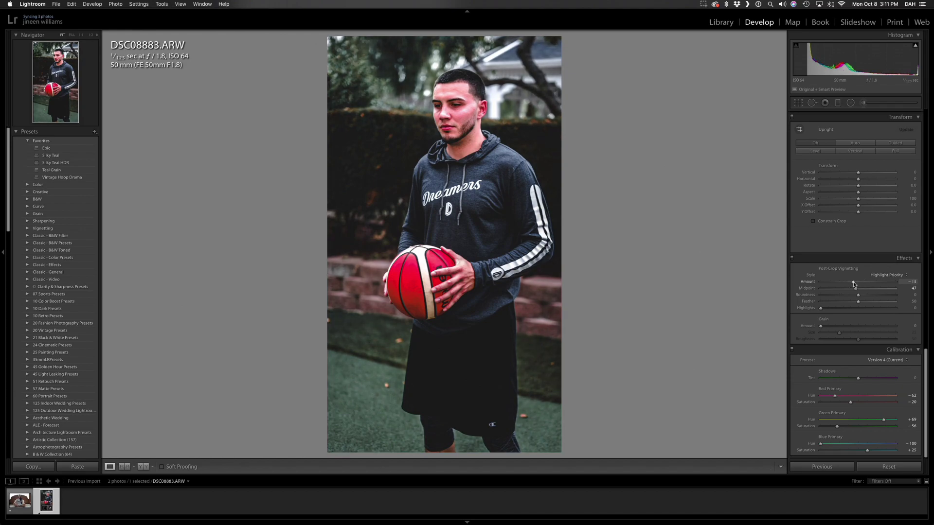
pyautogui.press('super+z')
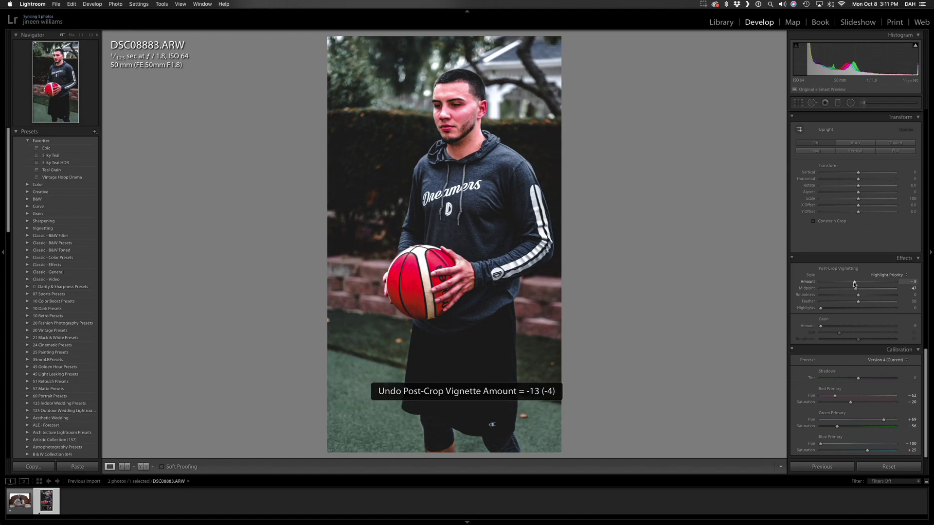
# Step: Try different lens profile Vignetting amounts up to 200, undoing each change
pyautogui.scroll(4, 853, 284)
pyautogui.scroll(3, 854, 285)
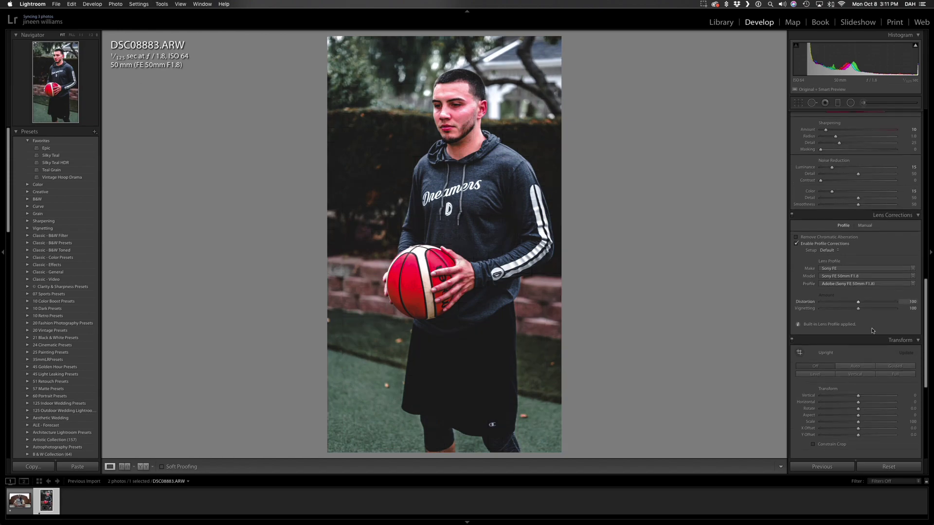
pyautogui.moveTo(859, 310); pyautogui.dragTo(834, 308)
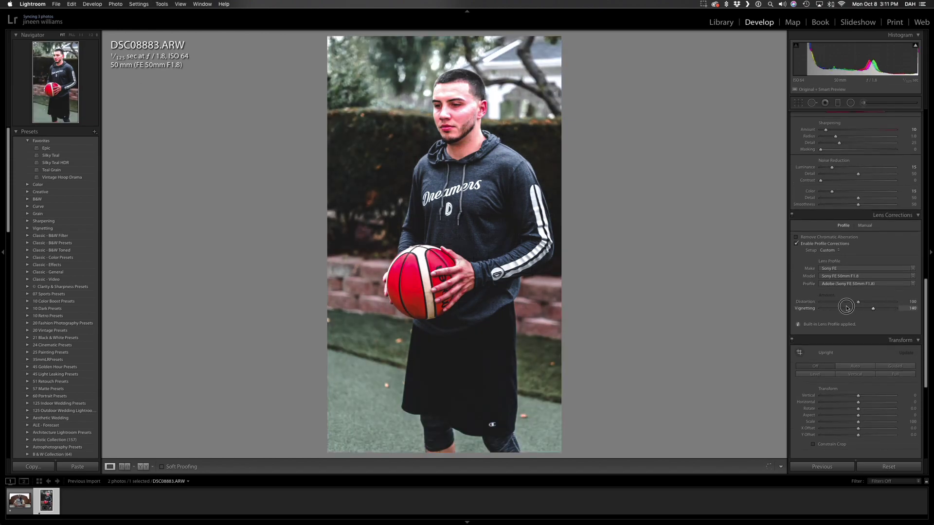
pyautogui.moveTo(925, 306); pyautogui.dragTo(925, 309)
pyautogui.press('super+z')
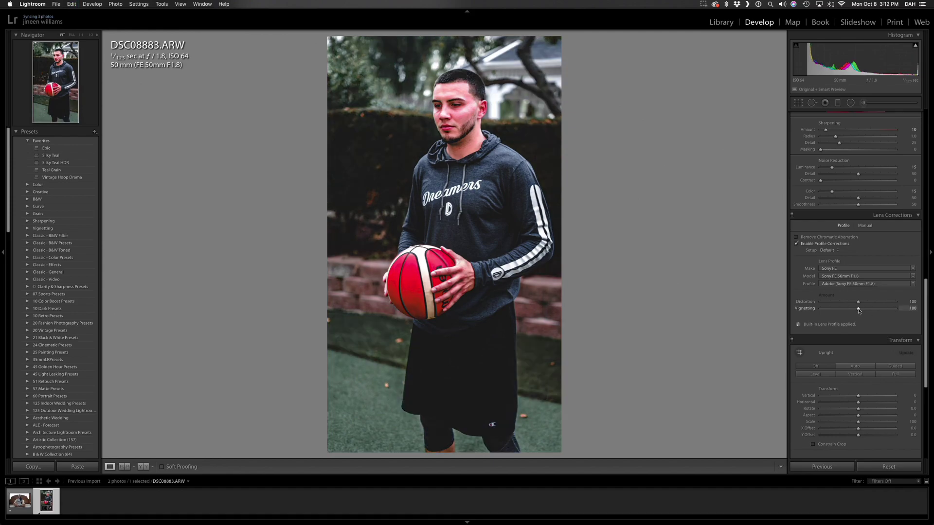
pyautogui.moveTo(859, 310); pyautogui.dragTo(897, 309)
pyautogui.press('super+z')
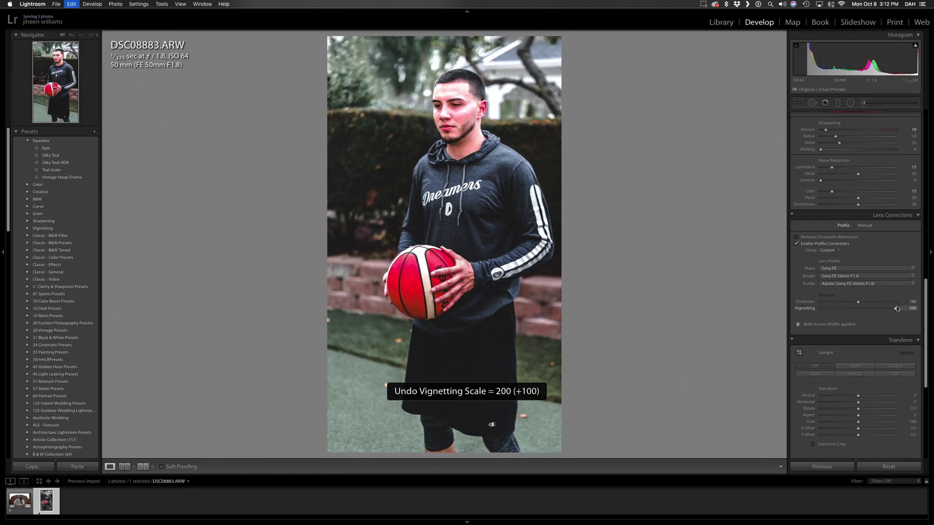
# Step: Lower the tone curve Darks to -63 and check the remaining develop settings
pyautogui.scroll(15, 890, 287)
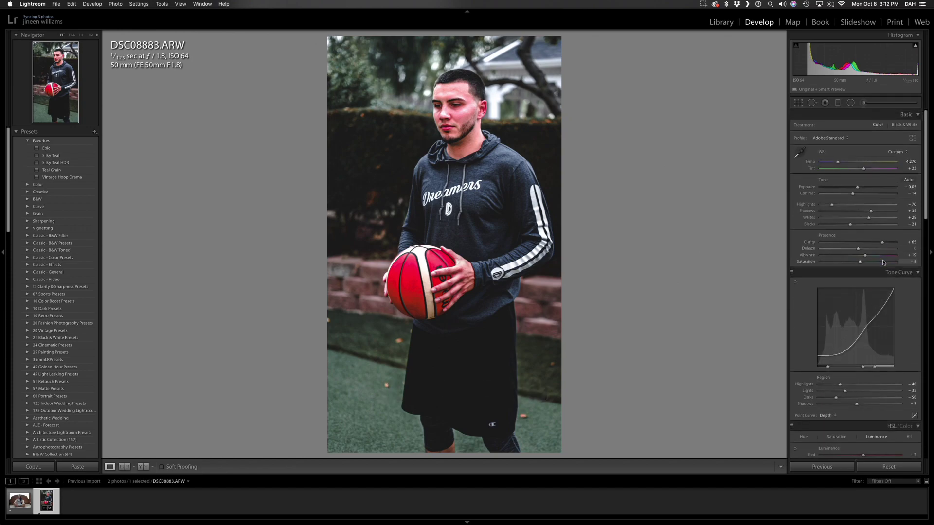
pyautogui.moveTo(837, 399); pyautogui.dragTo(834, 399)
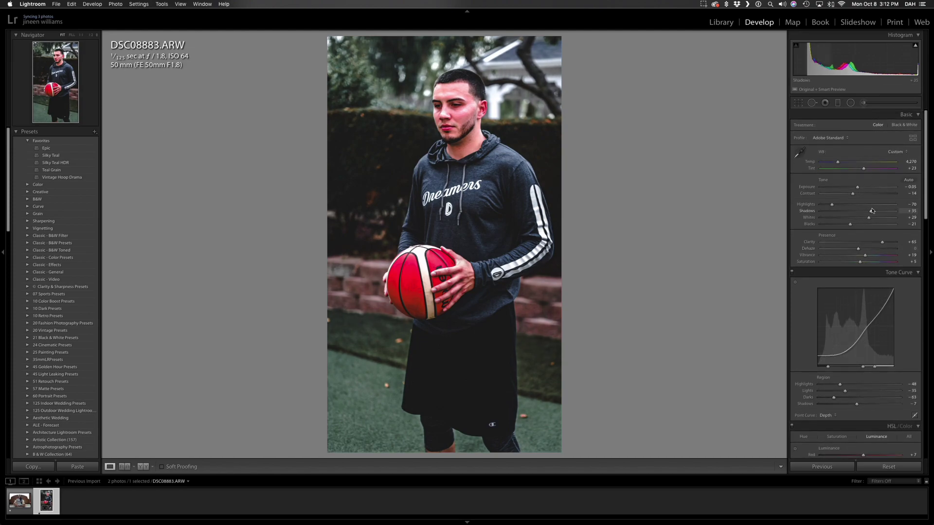
pyautogui.scroll(-15, 872, 210)
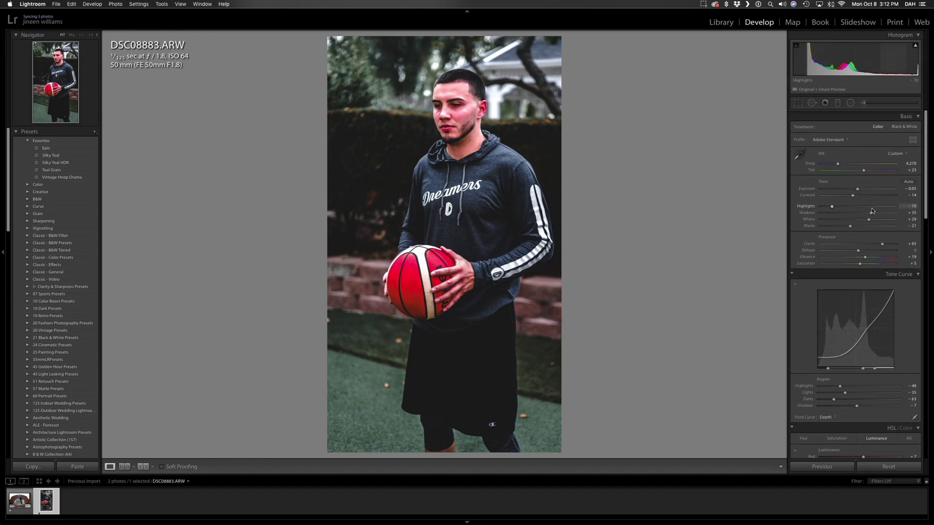
pyautogui.scroll(-2, 872, 211)
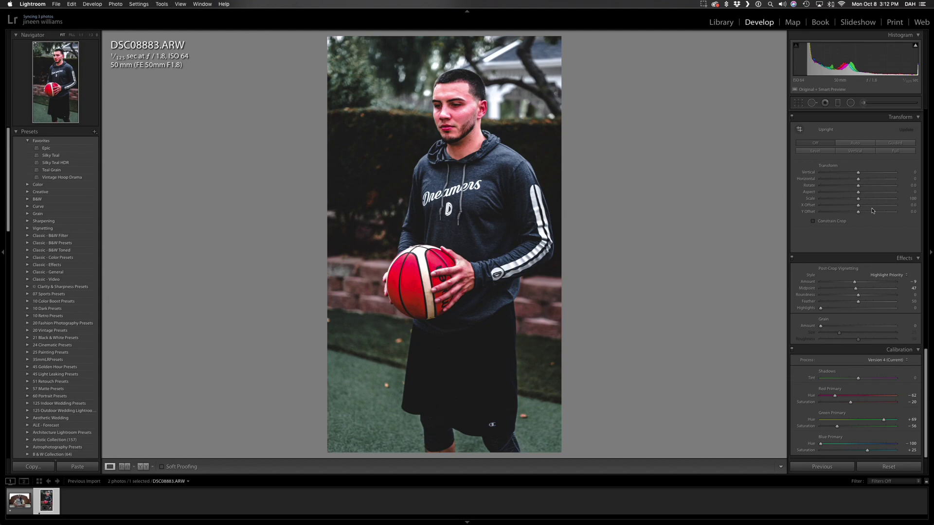
pyautogui.scroll(17, 873, 210)
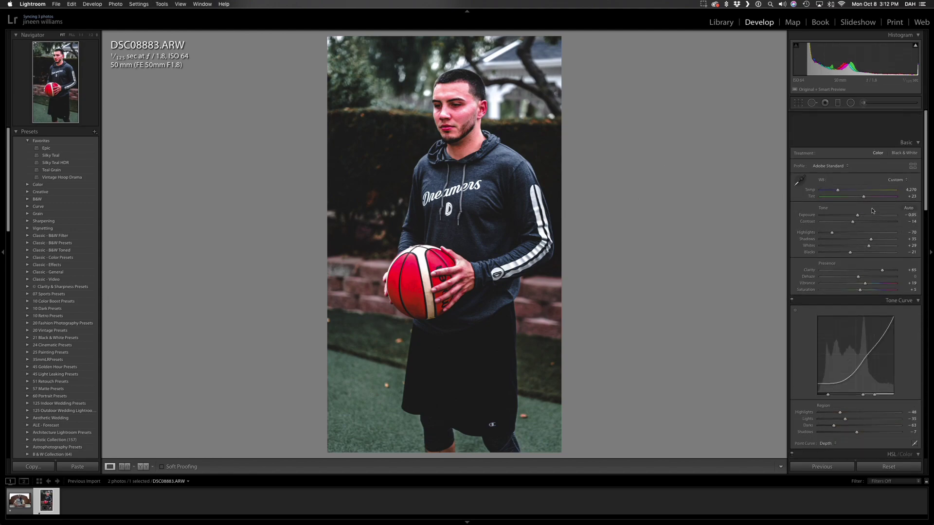
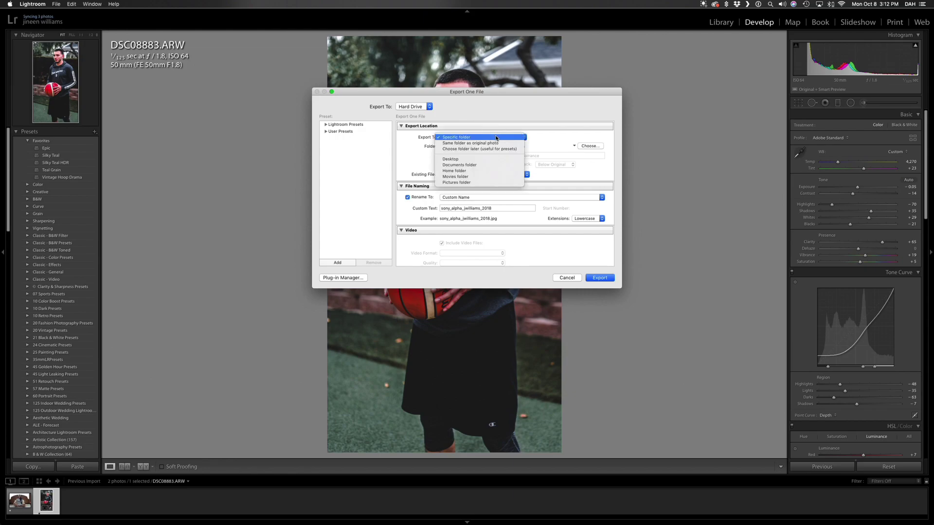
# Step: Set the export location to the same folder as the original photo and the custom file name to dreamers_shoot
pyautogui.click(494, 146)
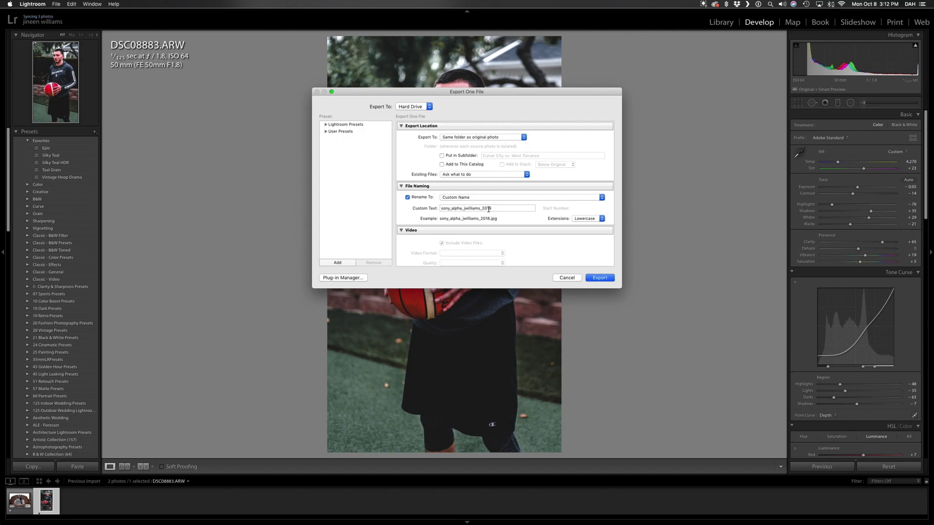
pyautogui.doubleClick(459, 208)
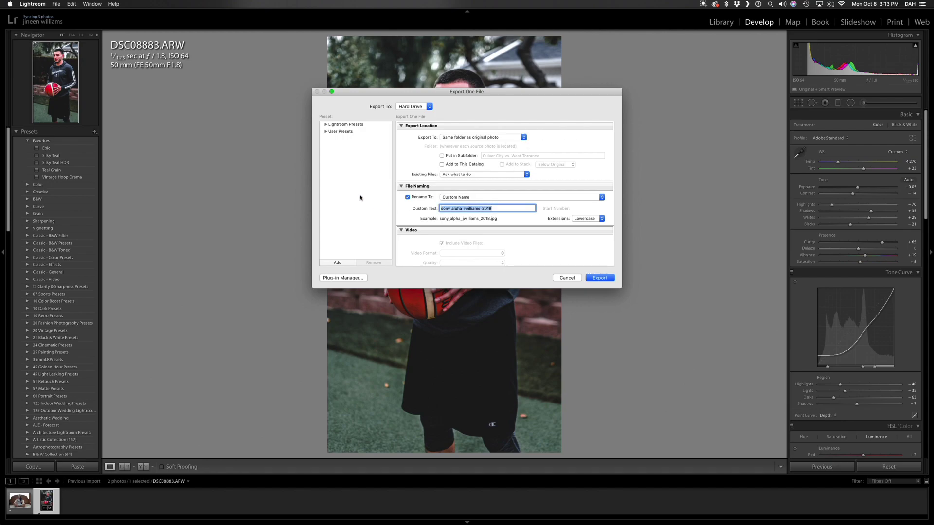
pyautogui.write('dreamern')
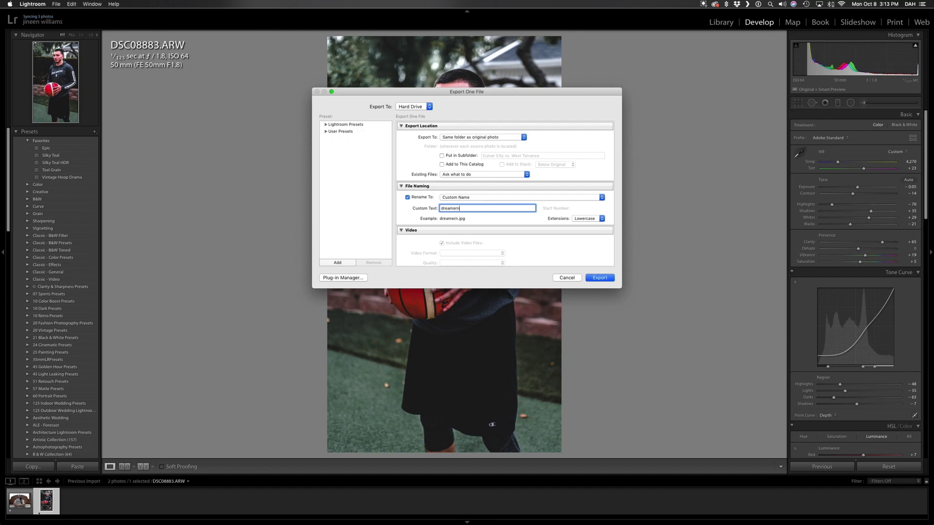
pyautogui.press('BackSpace')
pyautogui.write('s_shoot')
# Step: Review the export's naming and file settings, keeping Lowercase extensions and the Custom Name template
pyautogui.scroll(-2, 501, 215)
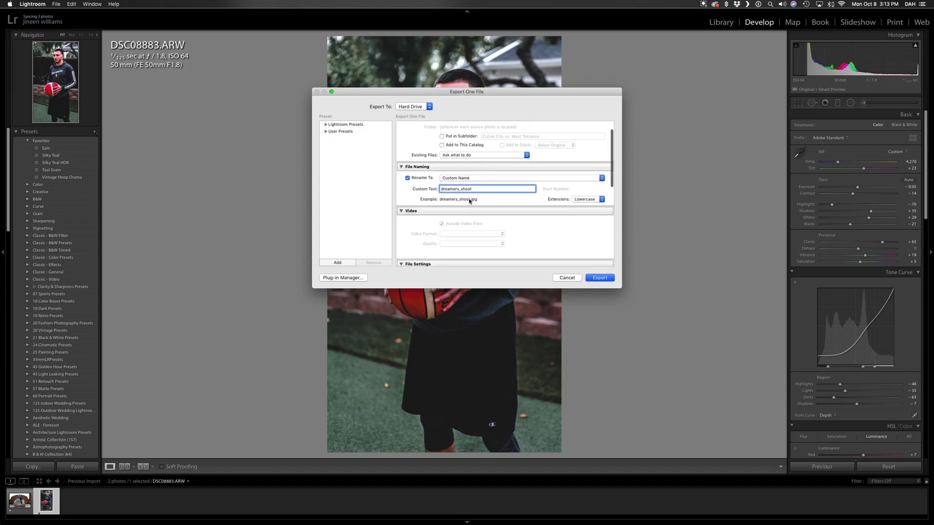
pyautogui.click(586, 200)
pyautogui.click(583, 199)
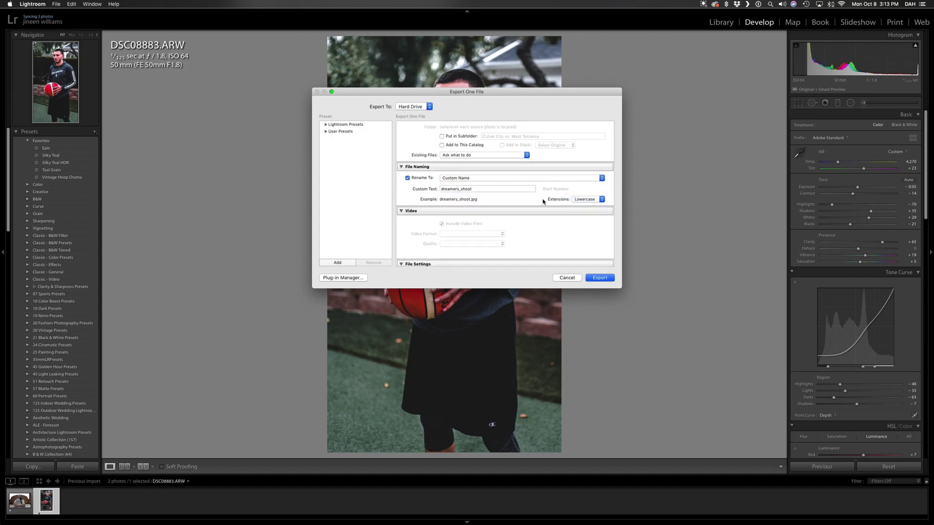
pyautogui.click(509, 180)
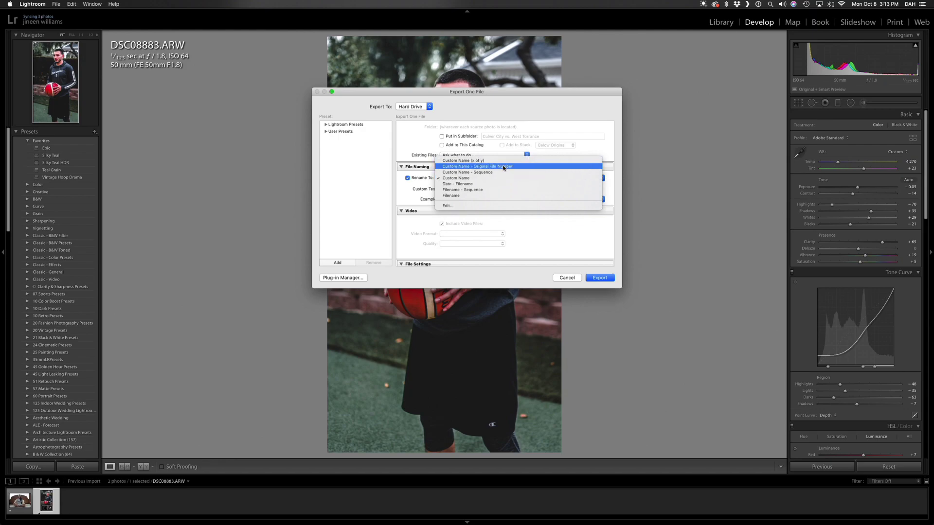
pyautogui.click(495, 178)
pyautogui.scroll(-5, 532, 224)
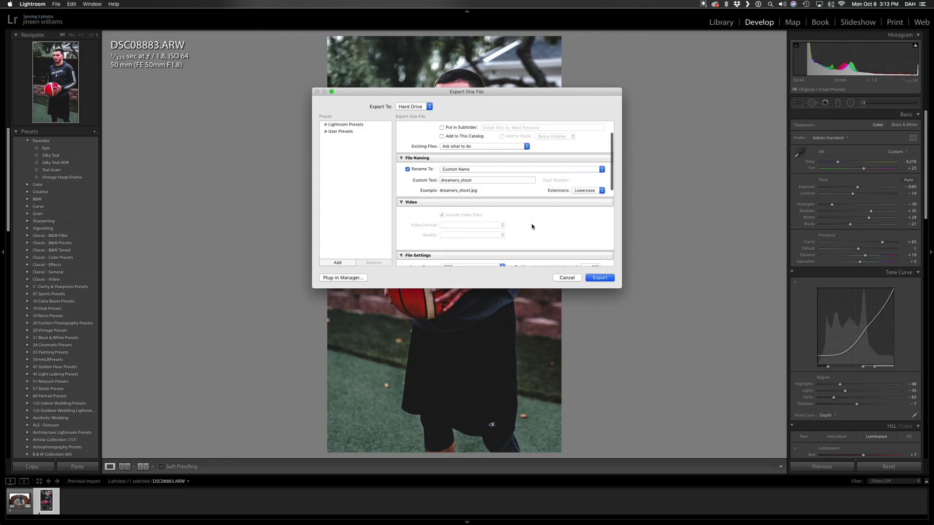
pyautogui.scroll(-5, 534, 227)
pyautogui.scroll(5, 528, 226)
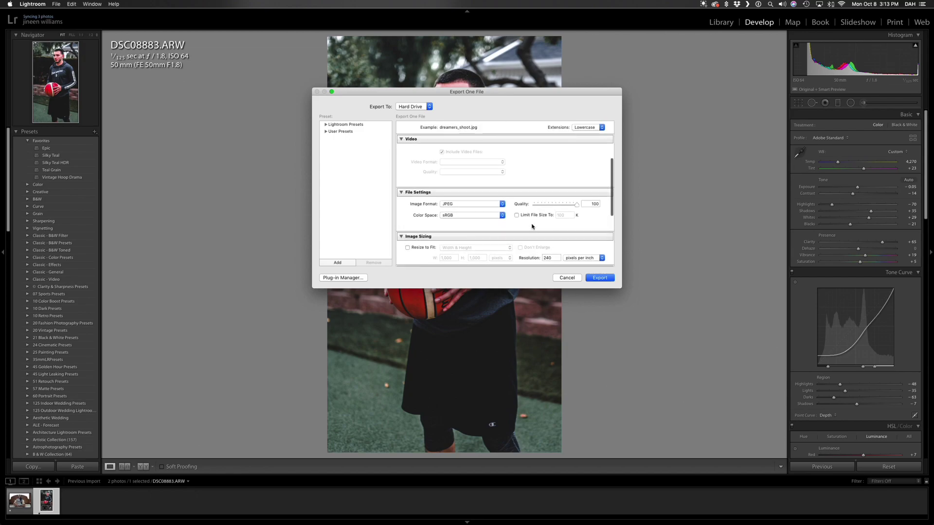
# Step: Enable the dah media watermark and export the photo
pyautogui.scroll(-6, 486, 214)
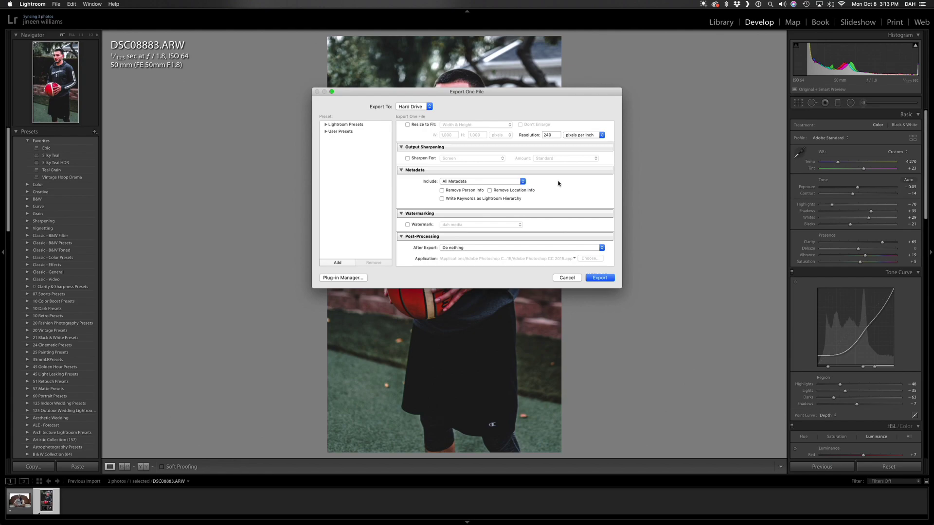
pyautogui.click(407, 225)
pyautogui.click(498, 226)
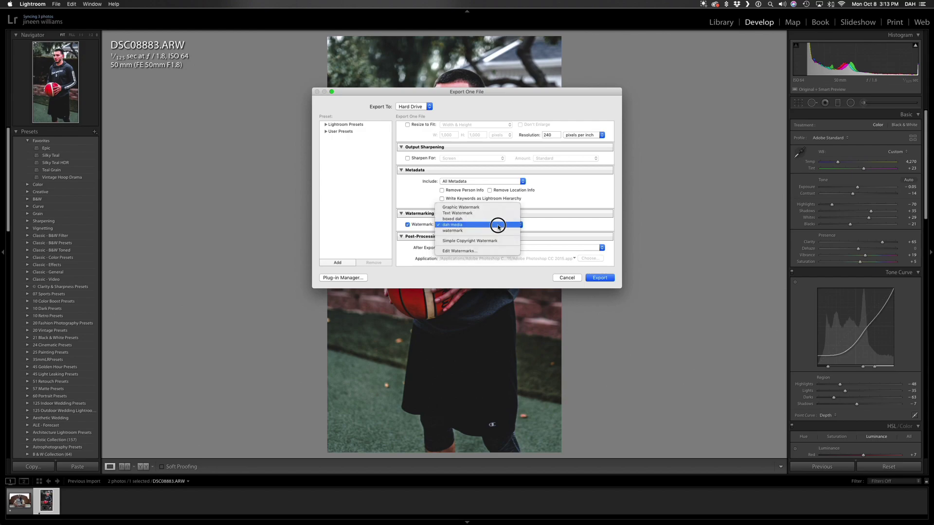
pyautogui.click(498, 225)
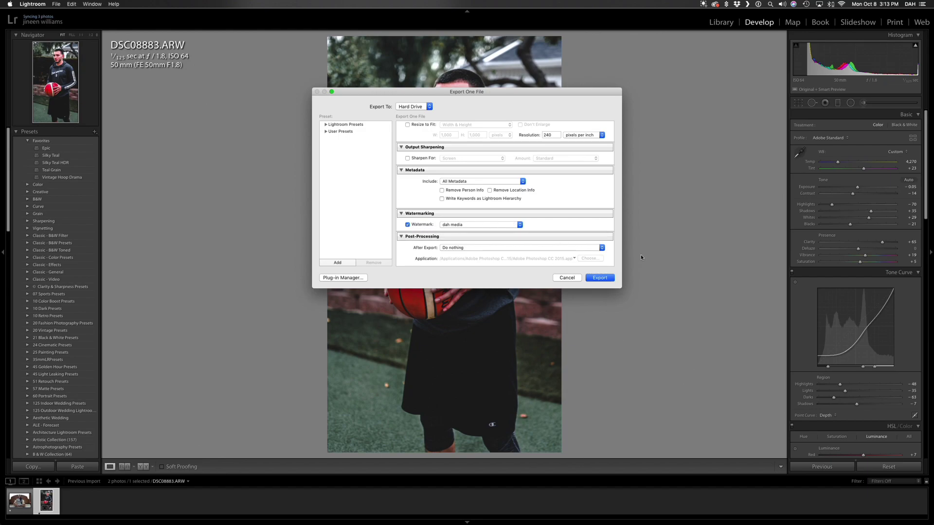
pyautogui.click(606, 280)
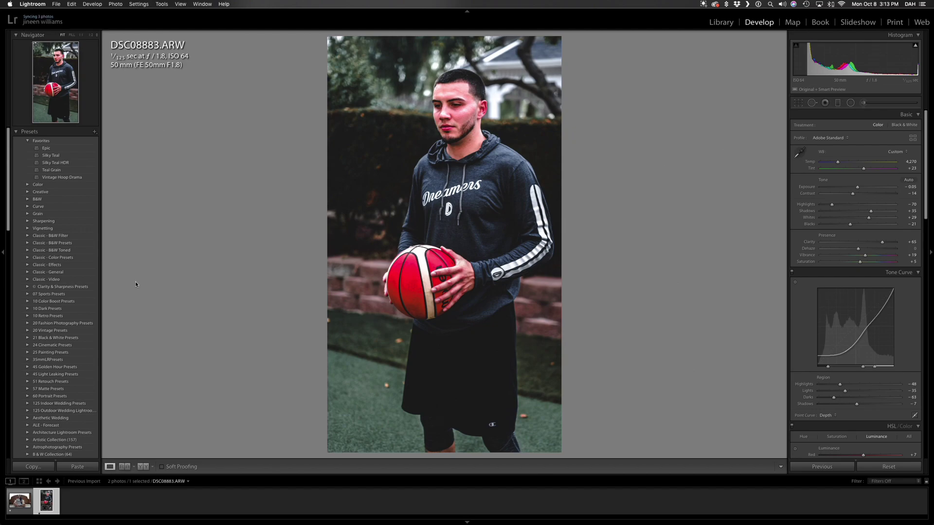
# Step: Switch to Finder and open the Dreamers Shoot folder inside Photography on the external drive
pyautogui.click(169, 513)
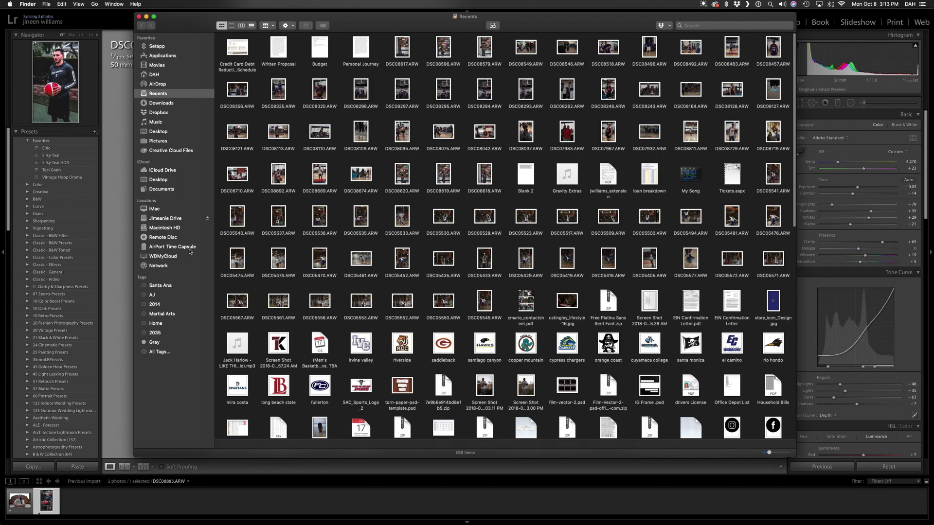
pyautogui.click(168, 219)
pyautogui.doubleClick(401, 67)
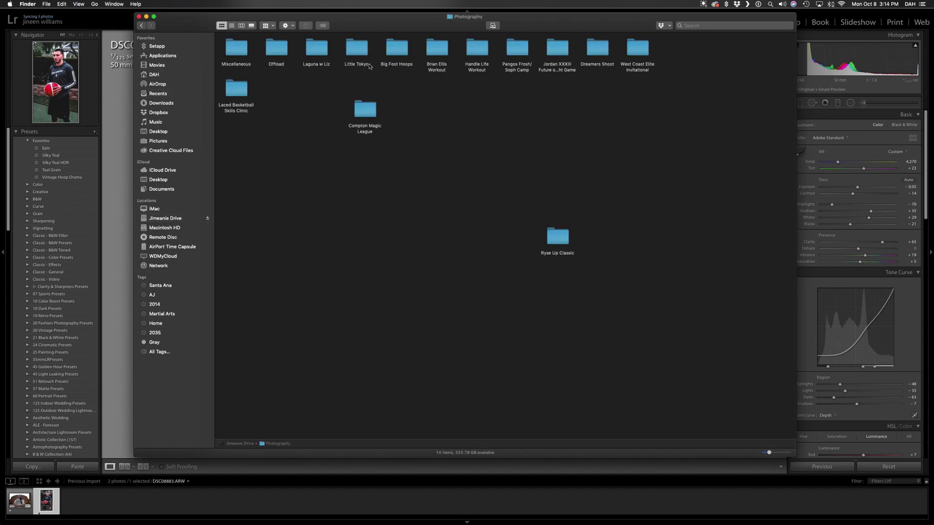
pyautogui.click(595, 49)
pyautogui.doubleClick(596, 48)
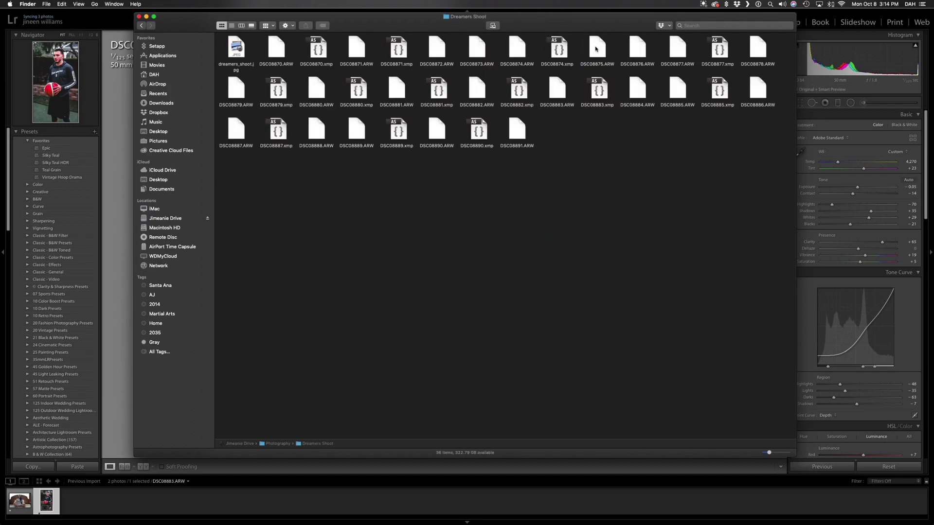
# Step: Preview the exported dreamers_shoot.jpg, and close the preview and the Finder window
pyautogui.click(237, 46)
pyautogui.press('space')
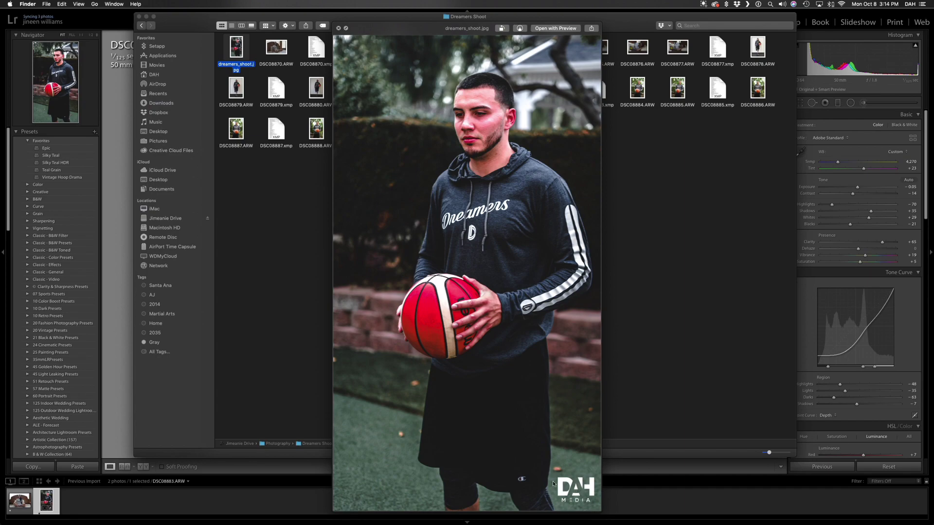
pyautogui.press('space')
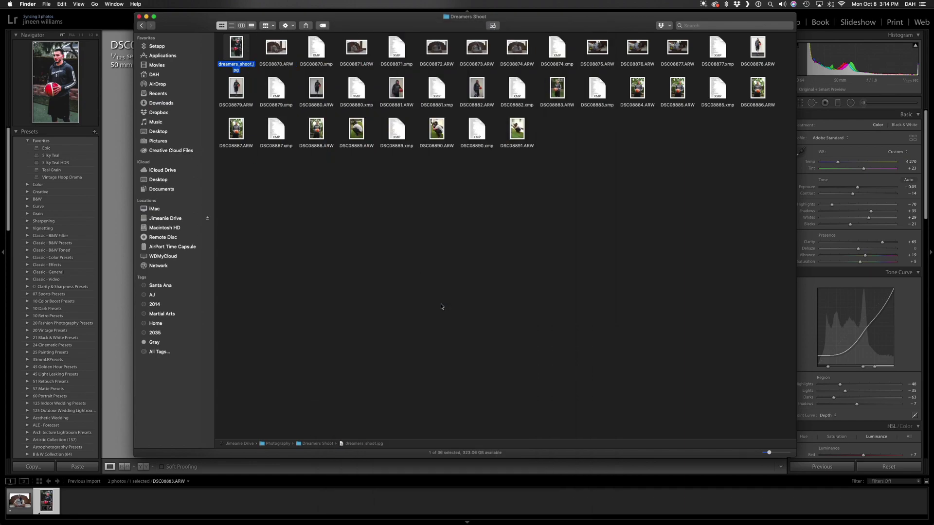
pyautogui.click(139, 17)
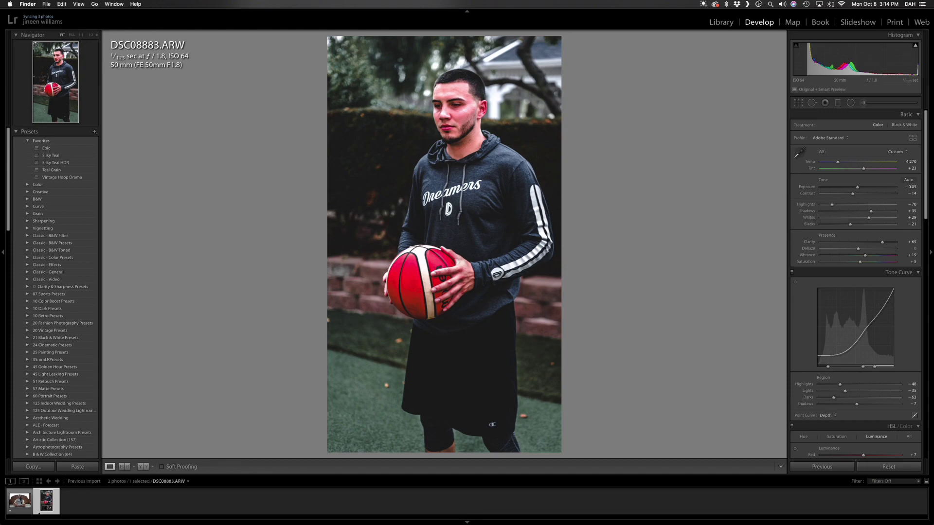
pyautogui.click(705, 4)
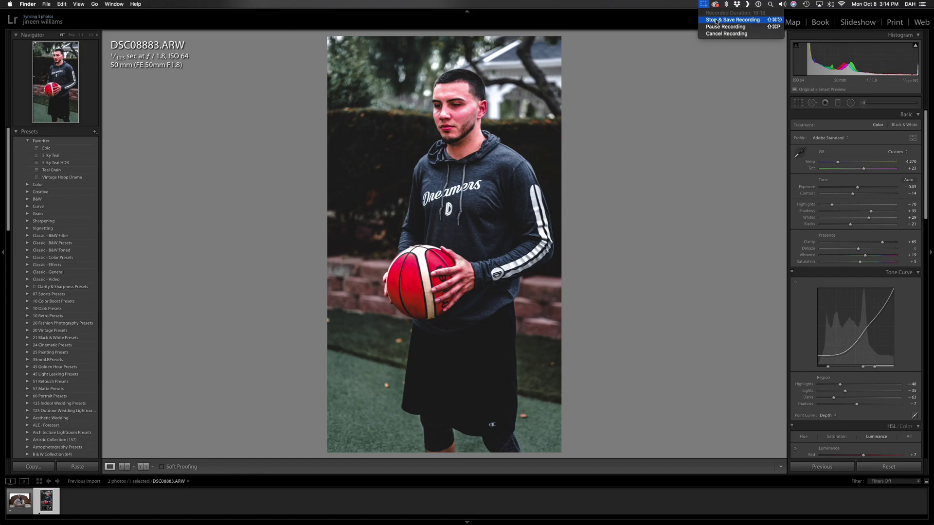